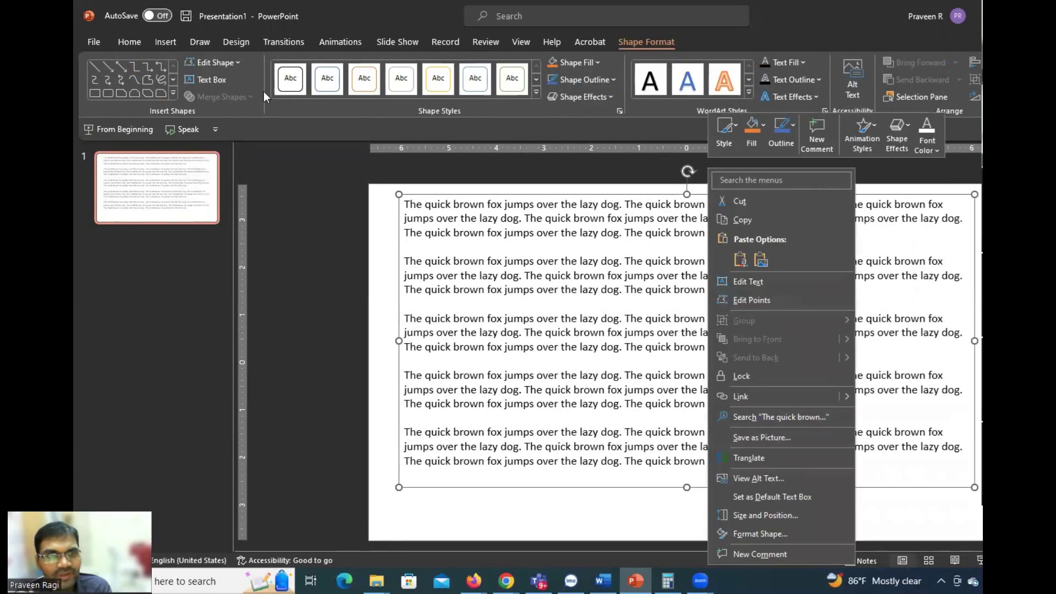
Step: Try a two-column layout on the selected text box and switch its text to three columns
left_click(132, 41)
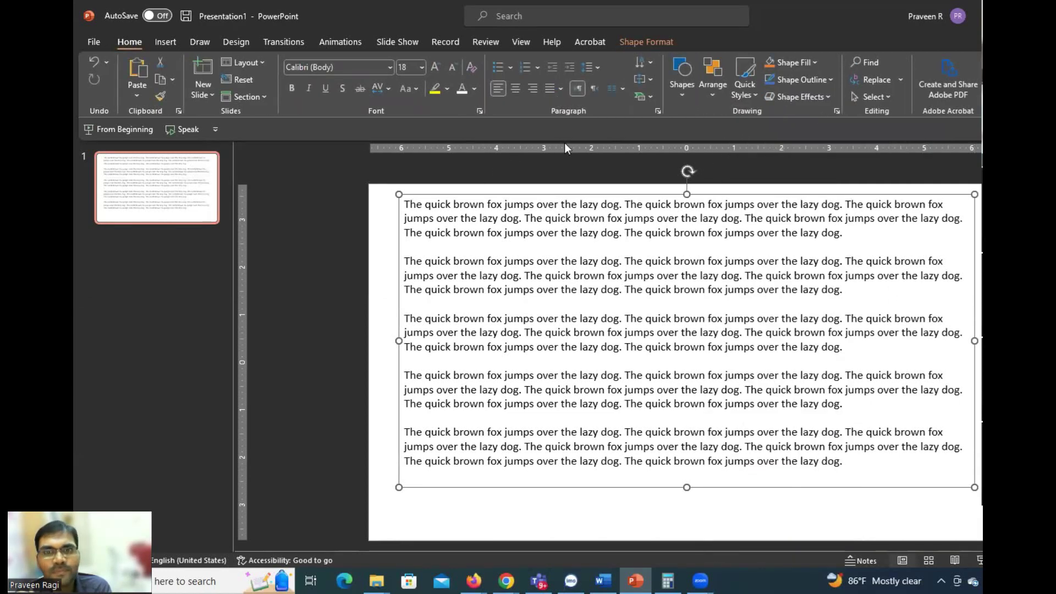
left_click(622, 88)
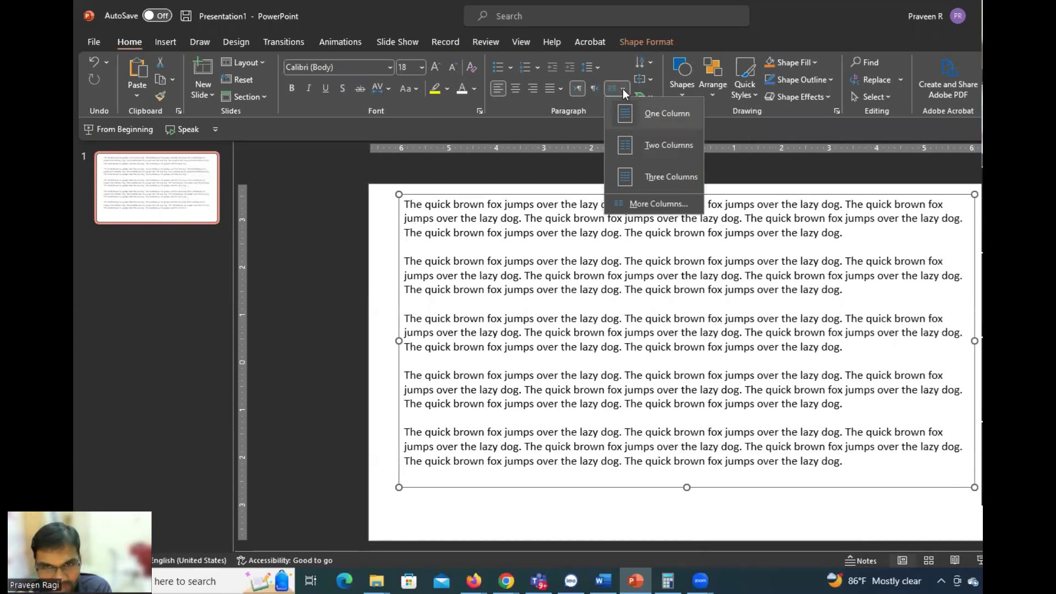
left_click(628, 153)
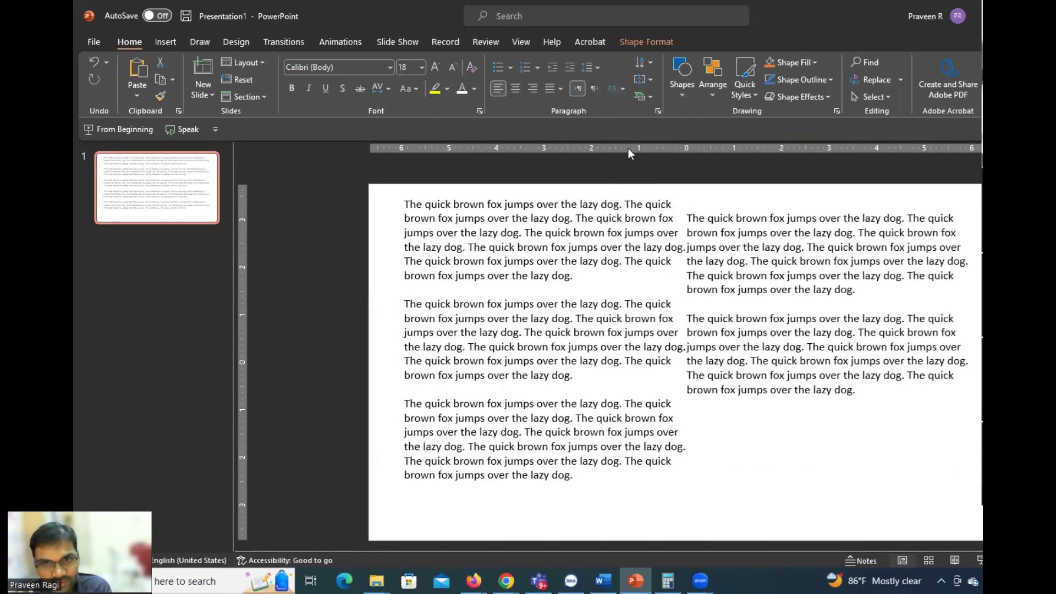
left_click(622, 89)
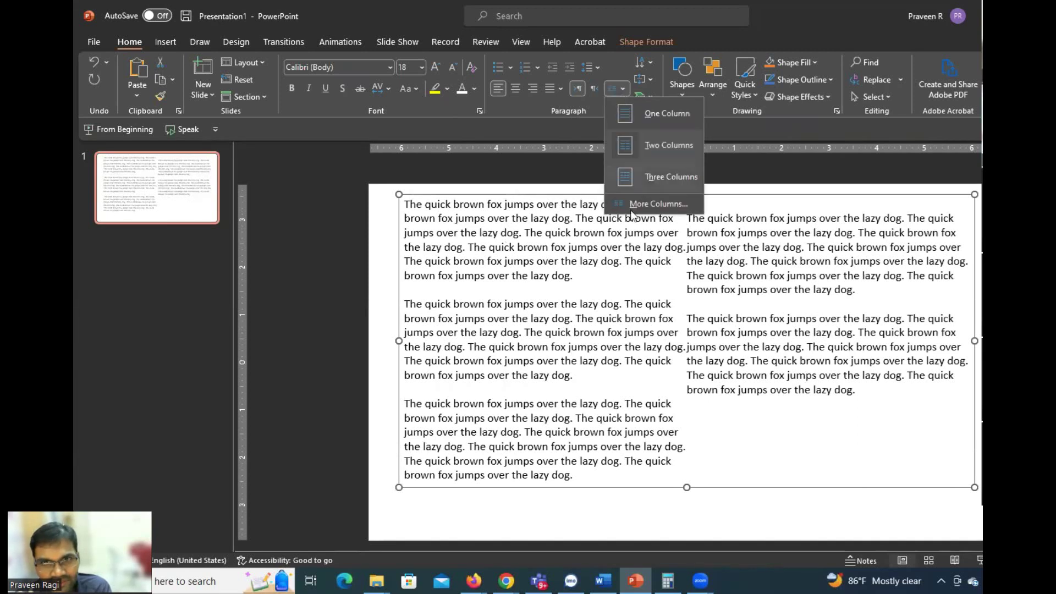
left_click(629, 177)
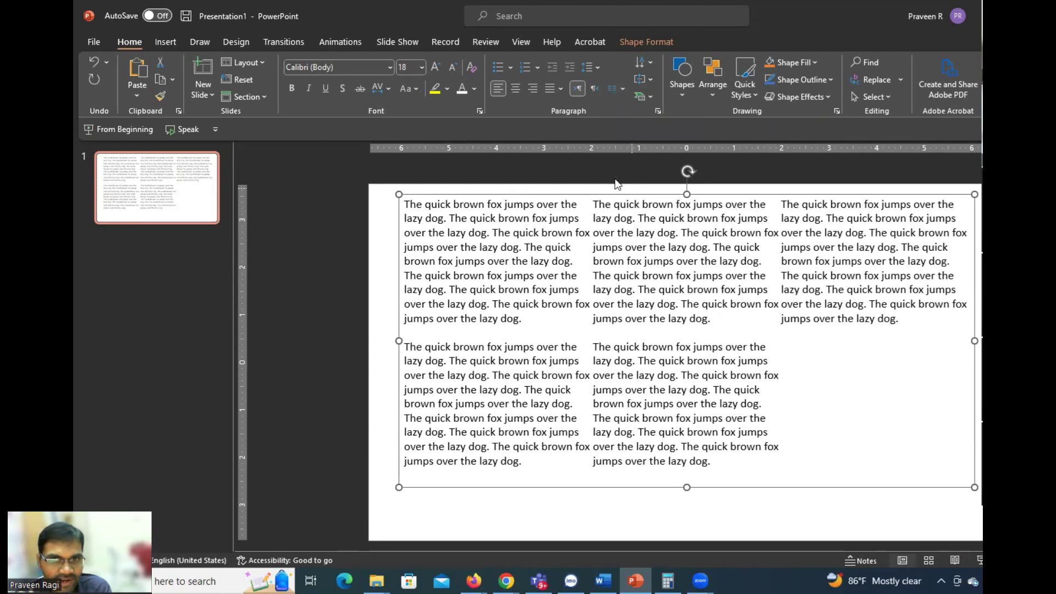
Step: Set the spacing between the text box's columns to 0.3 inches and deselect the box
left_click(621, 88)
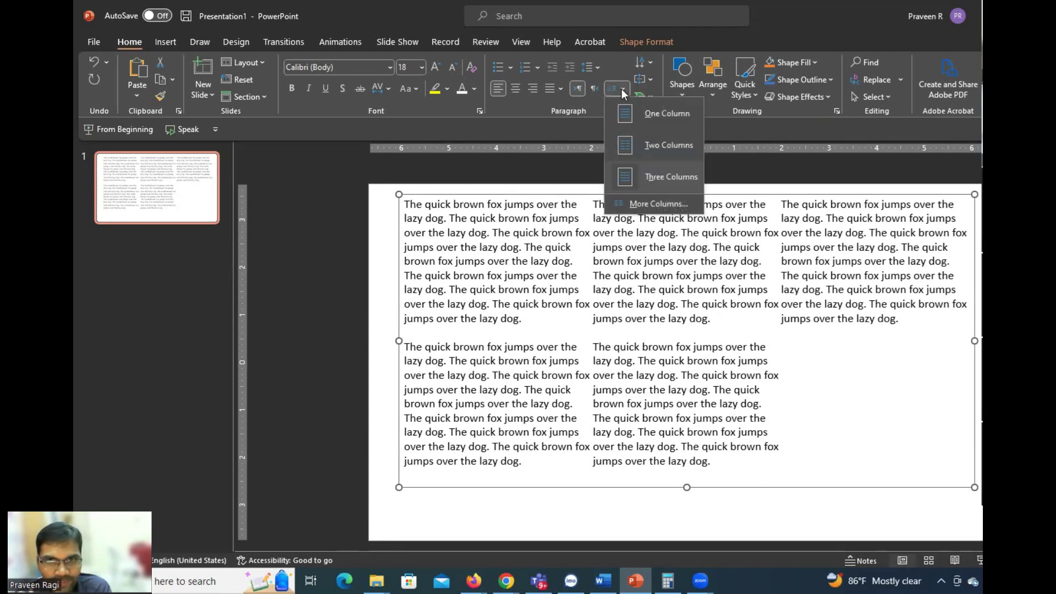
left_click(637, 203)
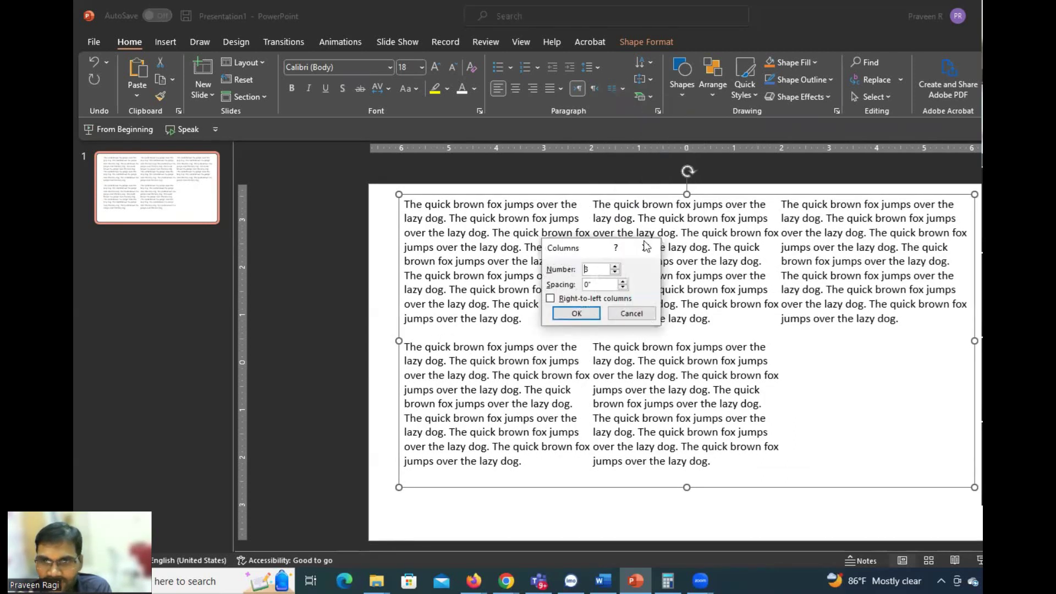
left_click_drag(646, 246, 919, 215)
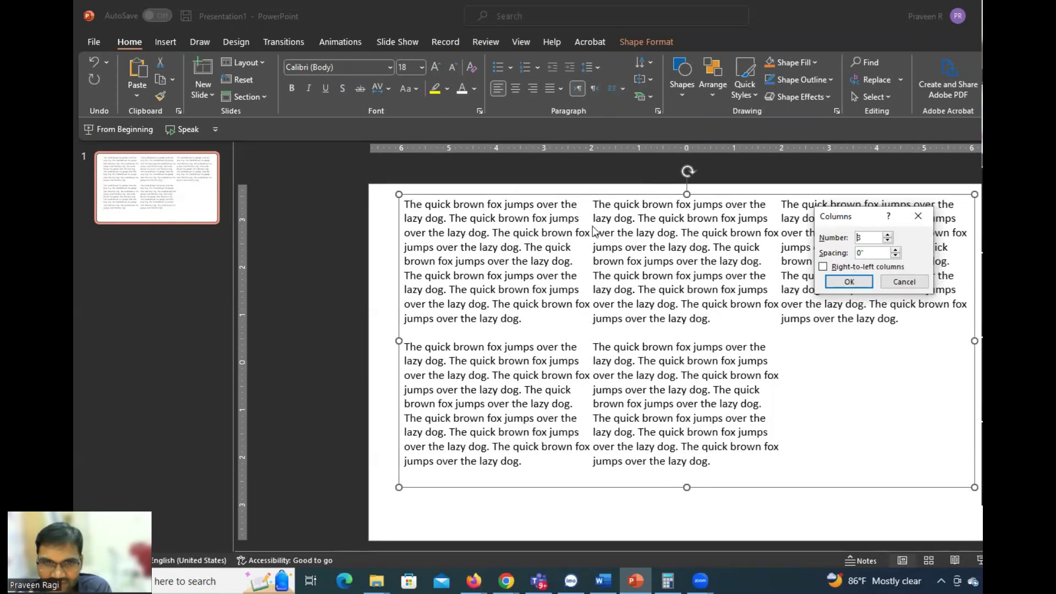
left_click(867, 252)
type("0.")
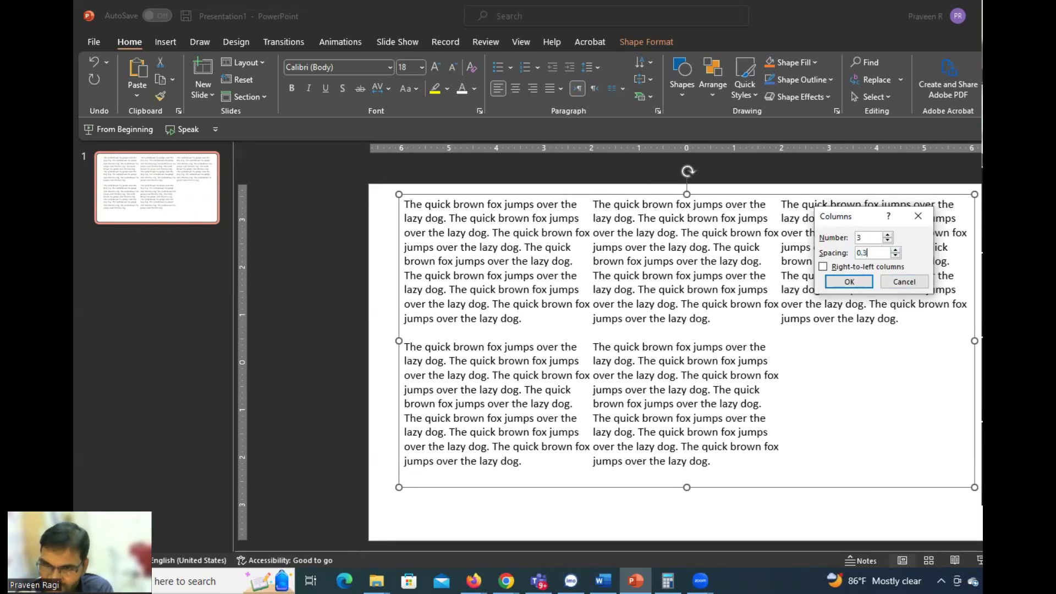
type("3")
left_click(849, 281)
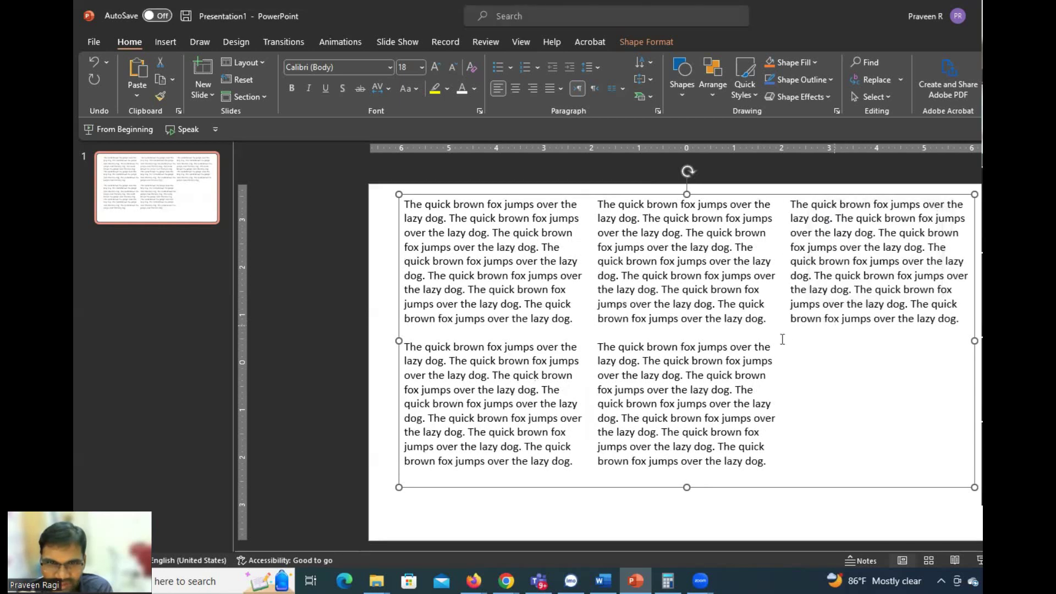
key("Escape")
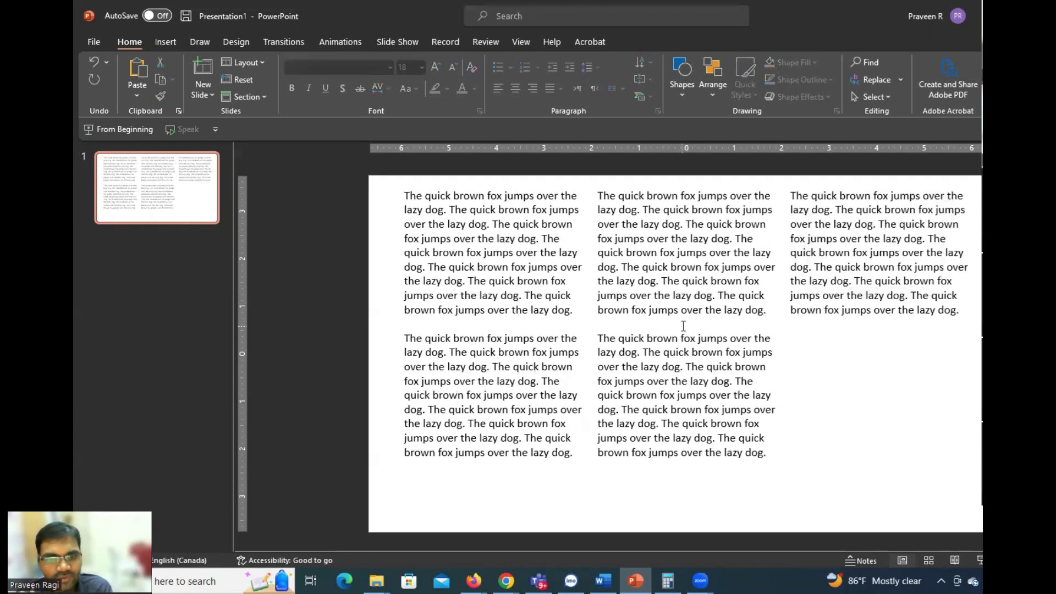
Step: Duplicate the slide containing the three-column text box
left_click(630, 279)
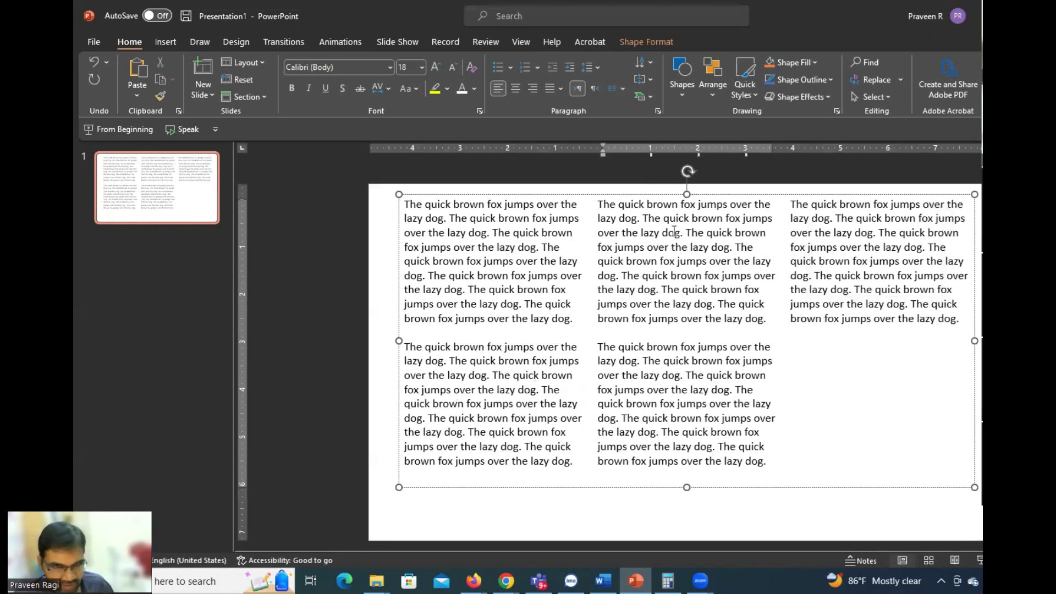
key("Escape")
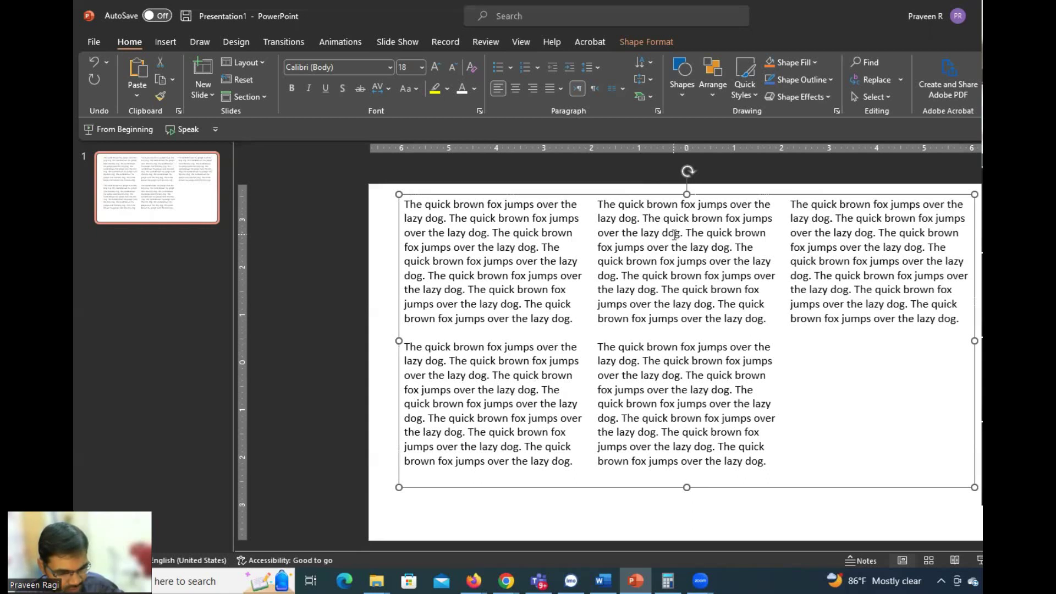
key("ctrl+d")
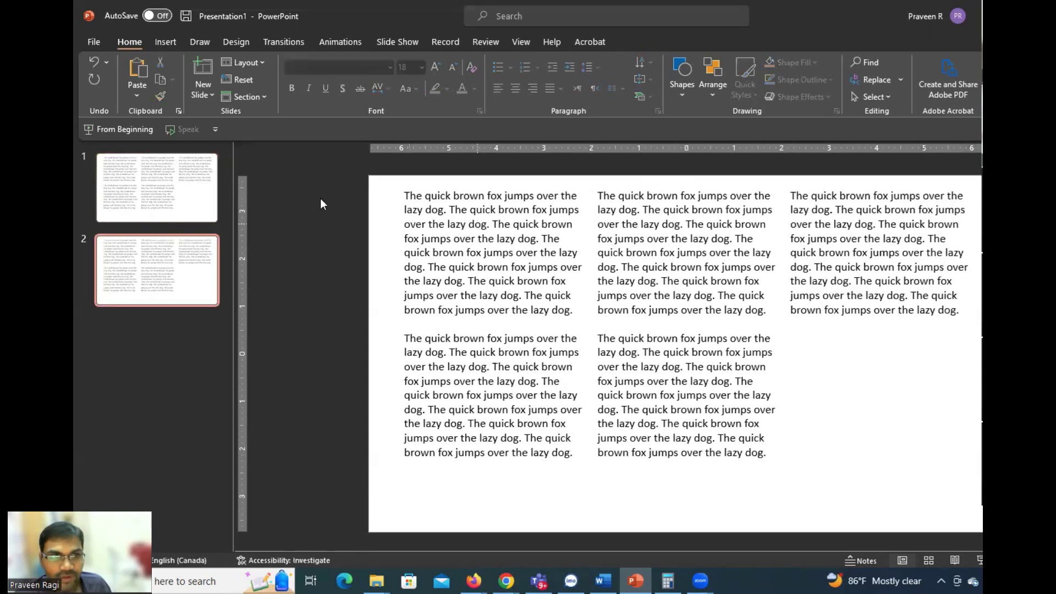
Step: Return the text box on slide 2 to a single column
left_click(584, 264)
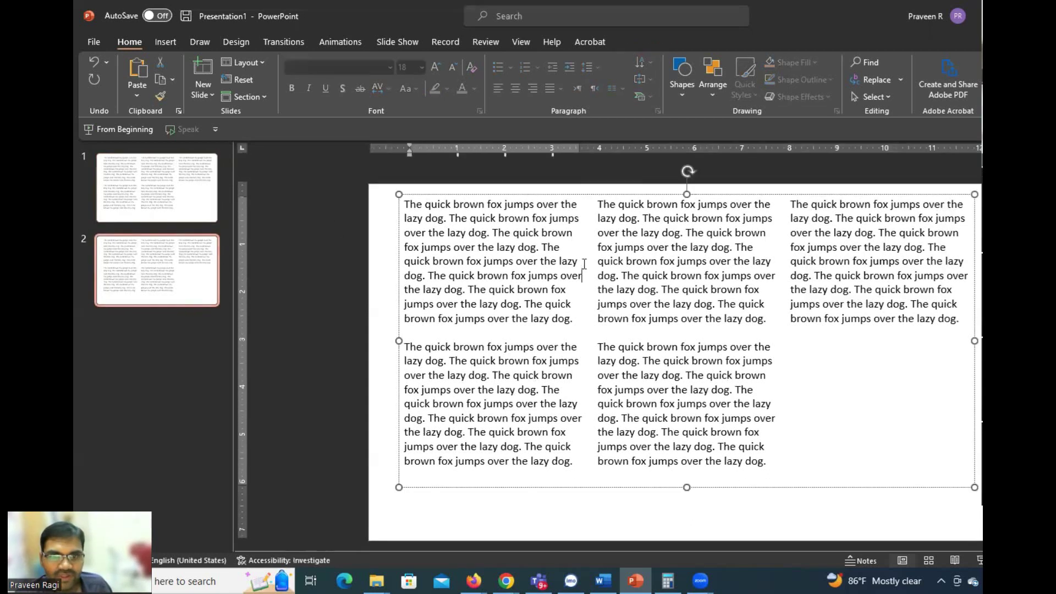
key("Escape")
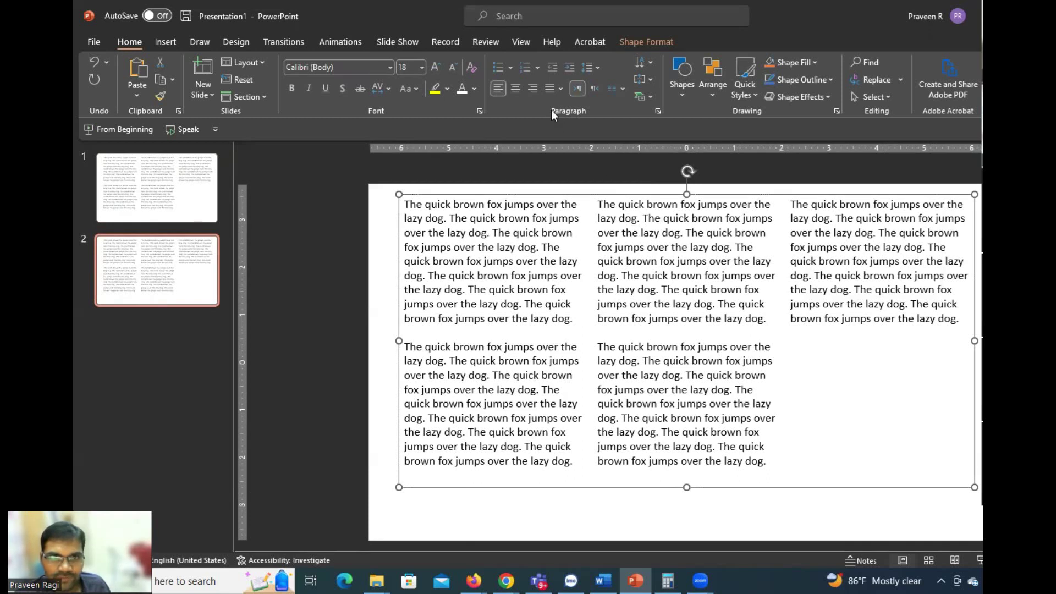
left_click(621, 91)
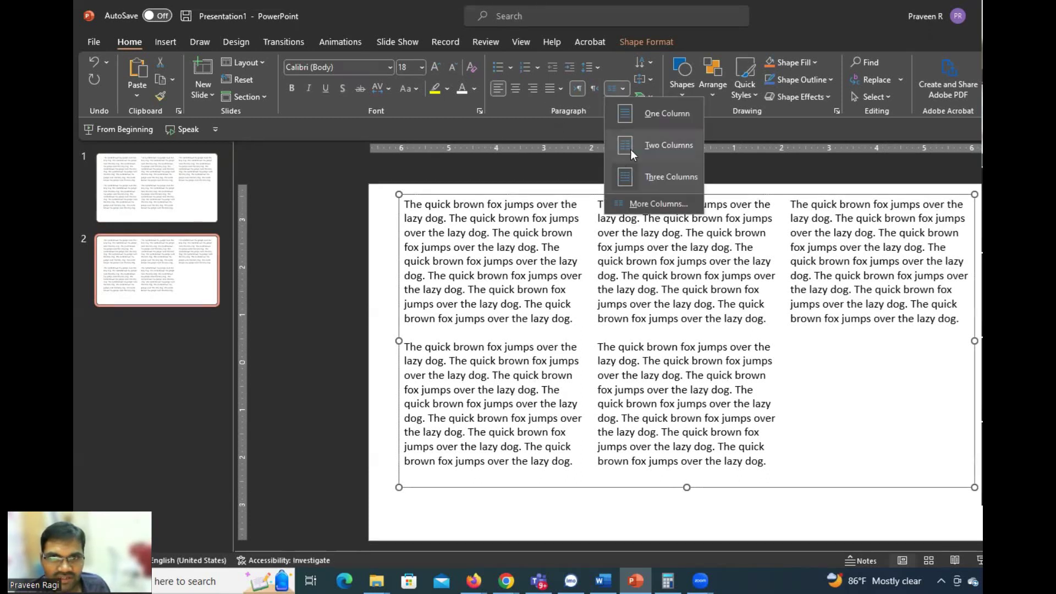
left_click(636, 111)
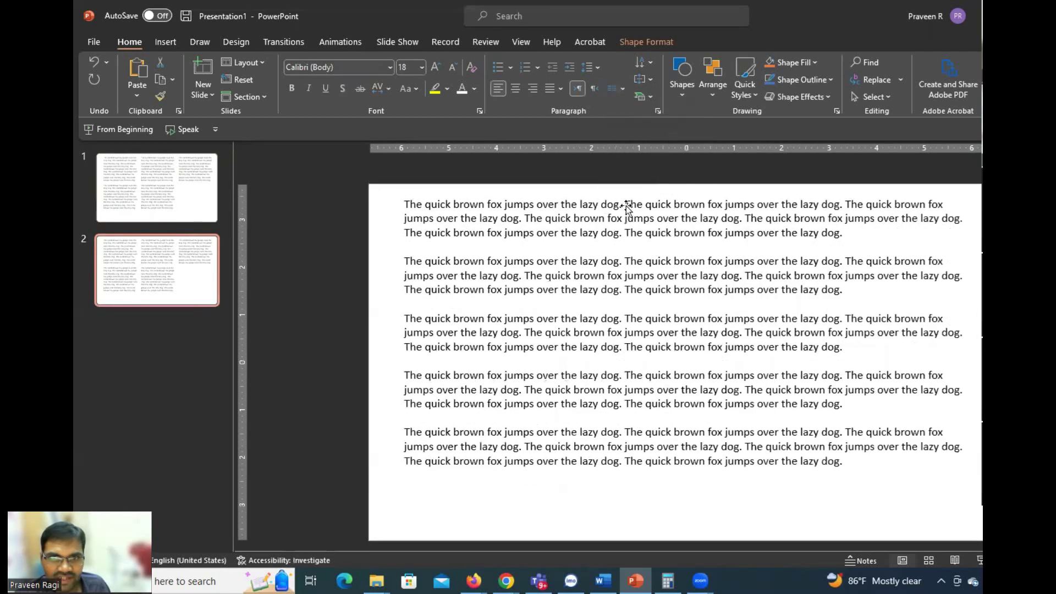
Step: Narrow the text box on slide 2 from its right edge to about a third of the slide's width
left_click(787, 170)
left_click(702, 248)
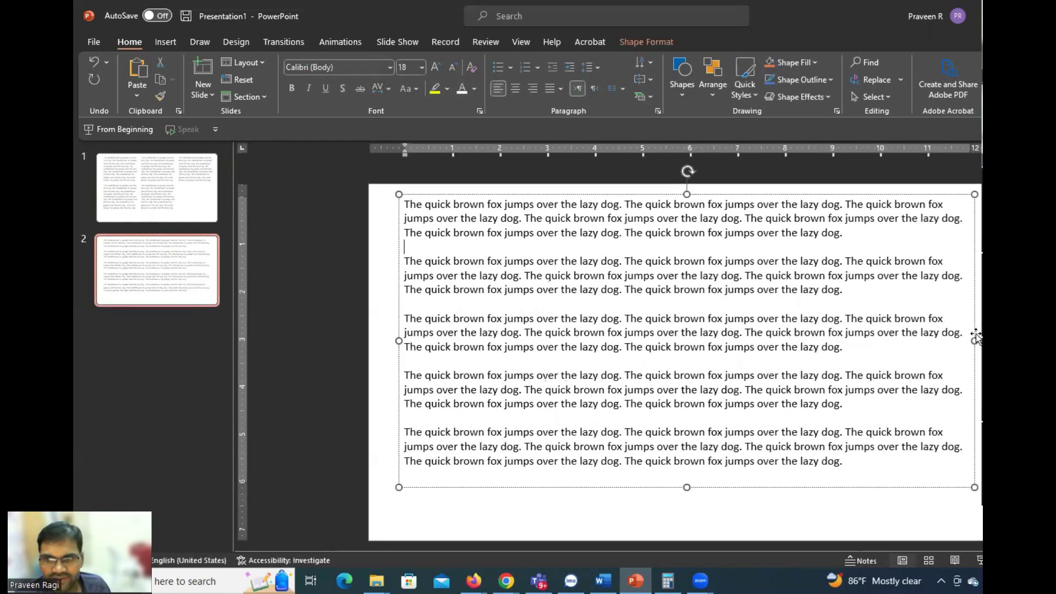
left_click(800, 187)
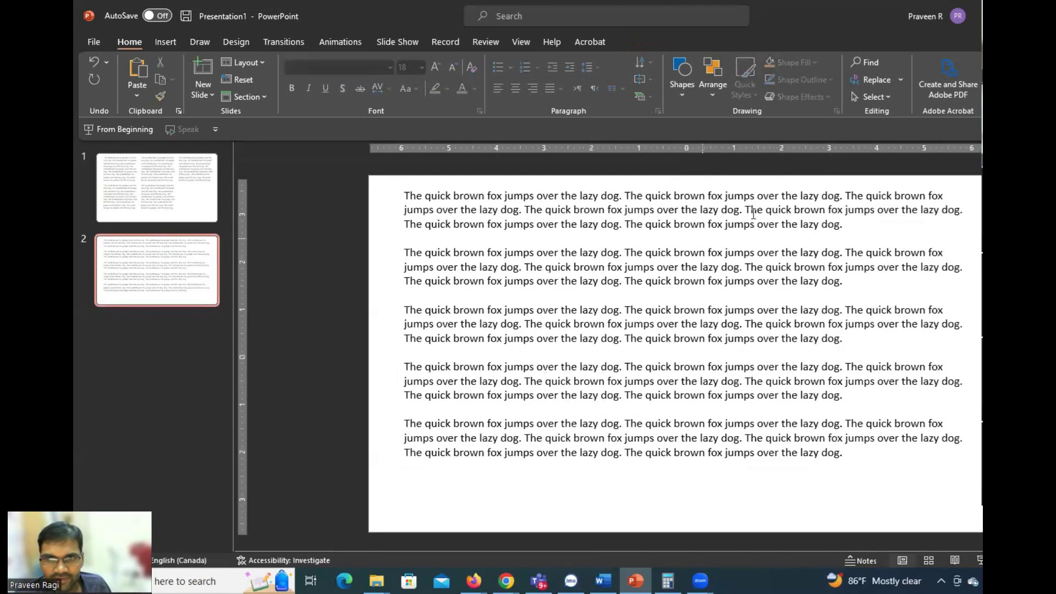
left_click(791, 260)
left_click_drag(974, 340, 615, 319)
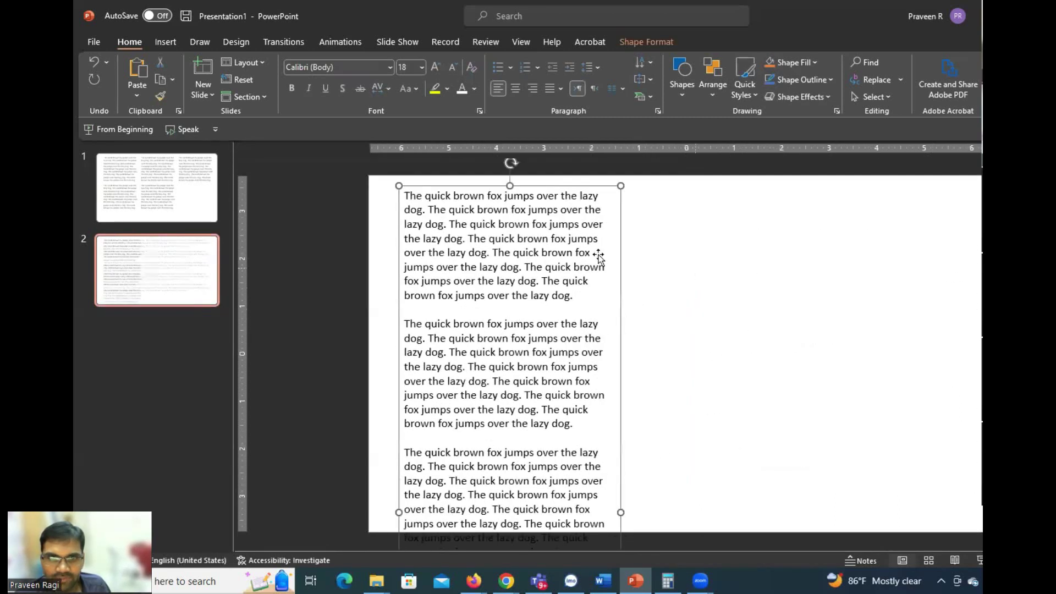
Step: Remove the last three paragraphs and the trailing blank line from the text box on slide 2
scroll(578, 393, "down", 3, "ctrl")
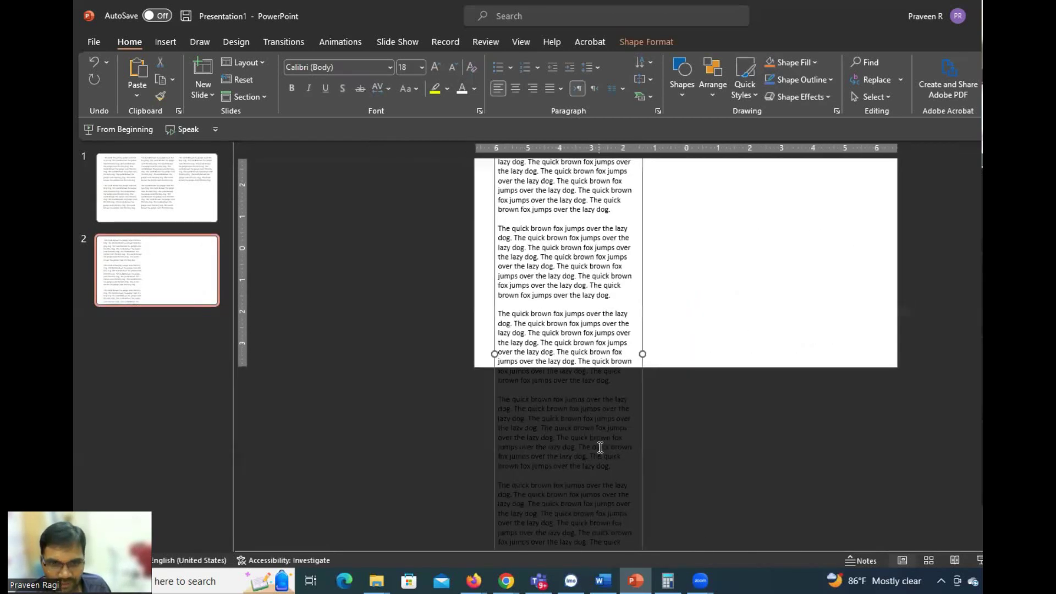
scroll(600, 447, "down", 2, "ctrl")
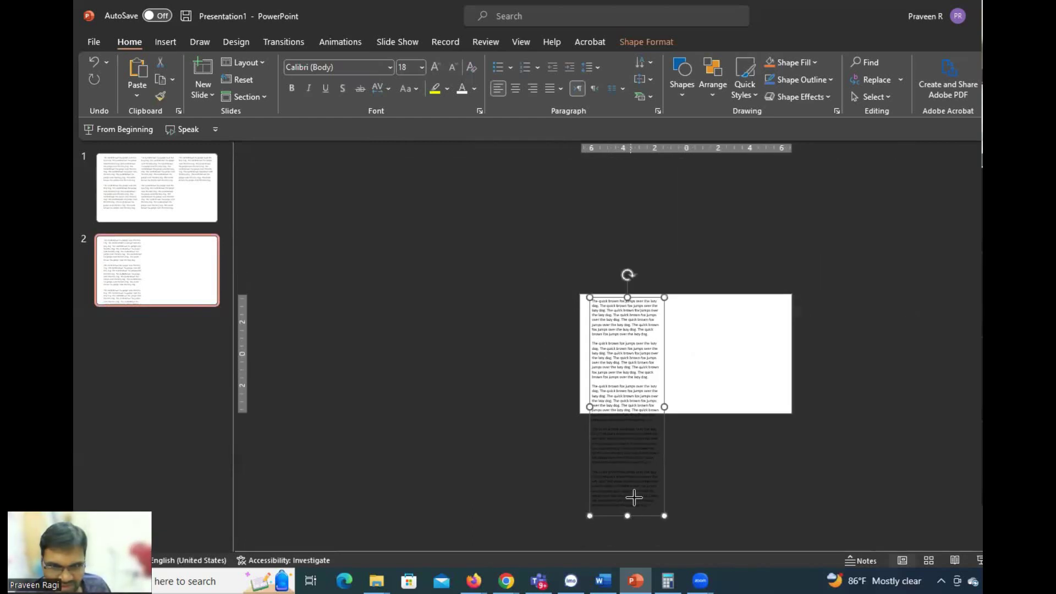
scroll(705, 468, "up", 4, "ctrl")
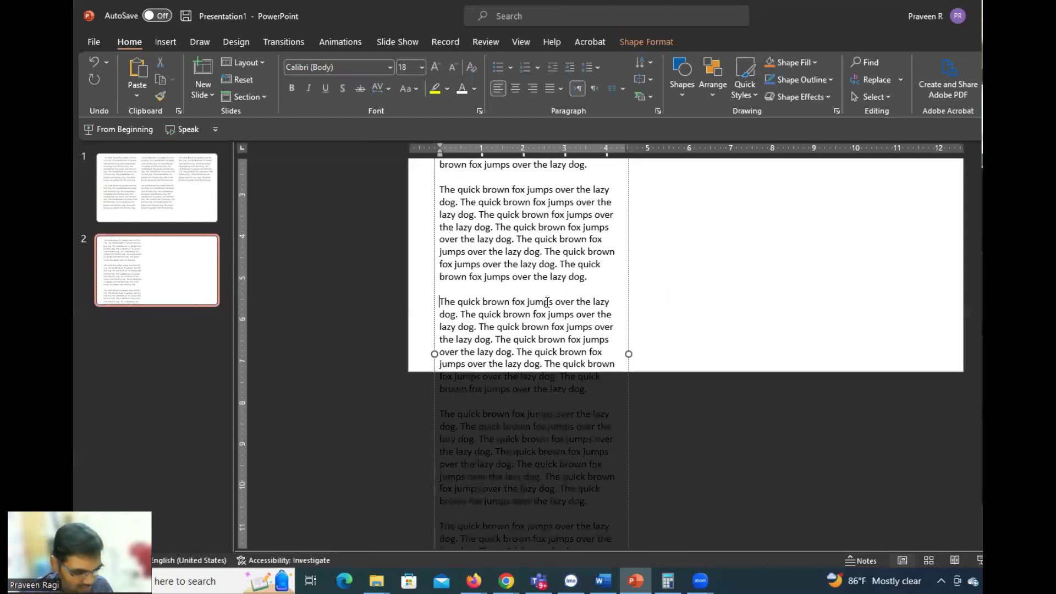
key("shift+Down")
key("shift+Down")
key("shift+Down")
key("shift+Down")
key("shift+Down")
key("shift+Down")
key("shift+Down")
key("shift+Down")
key("shift+Down")
key("shift+Down")
key("shift+Down")
key("shift+Down")
key("shift+Down")
key("shift+Down")
key("shift+Down")
key("shift+Down")
key("shift+Down")
key("shift+Down")
key("shift+Down")
key("shift+Down")
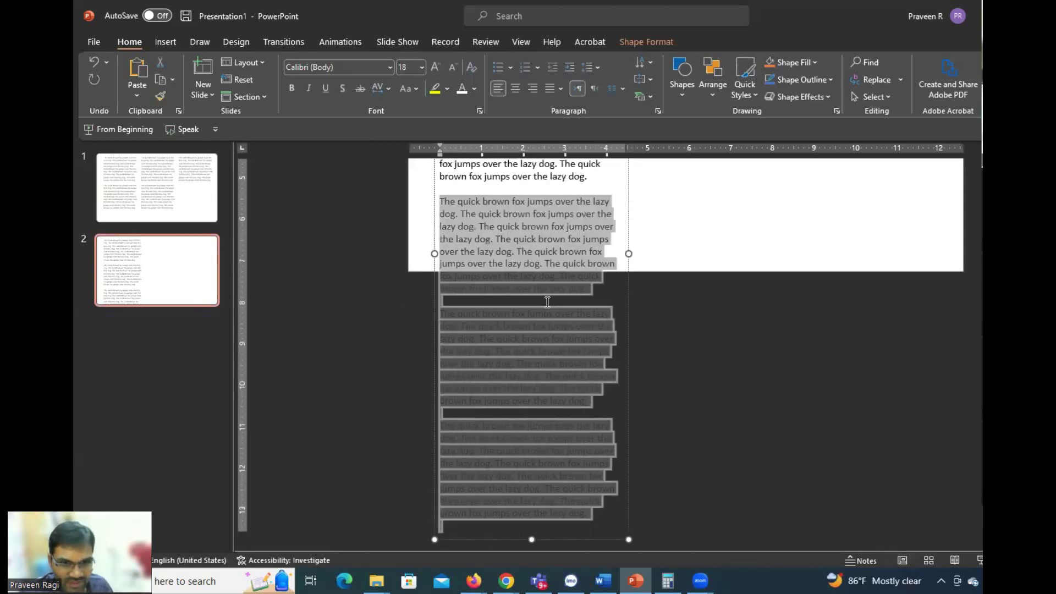
key("Delete")
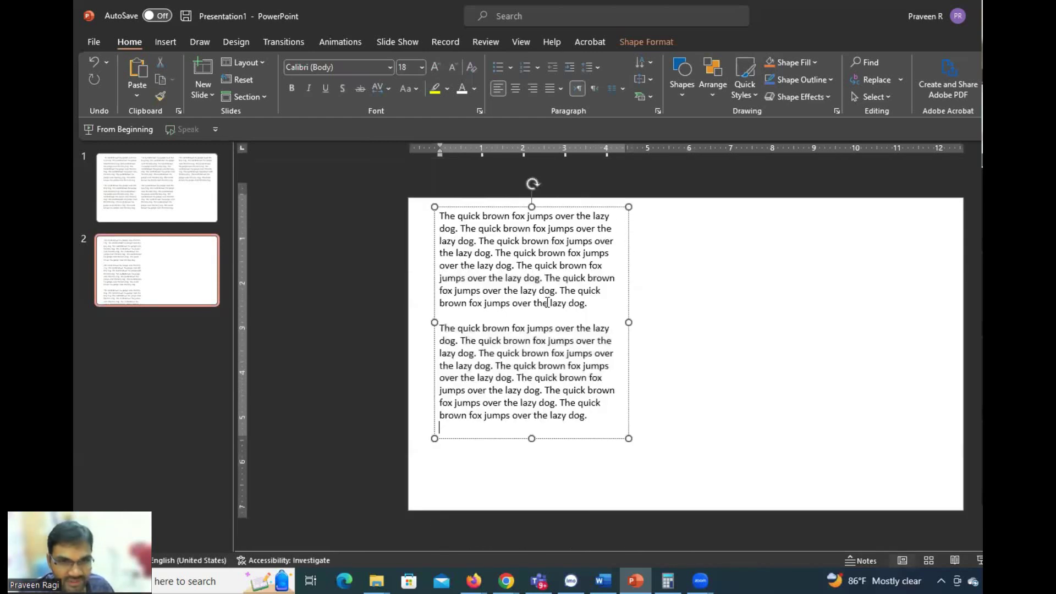
key("BackSpace")
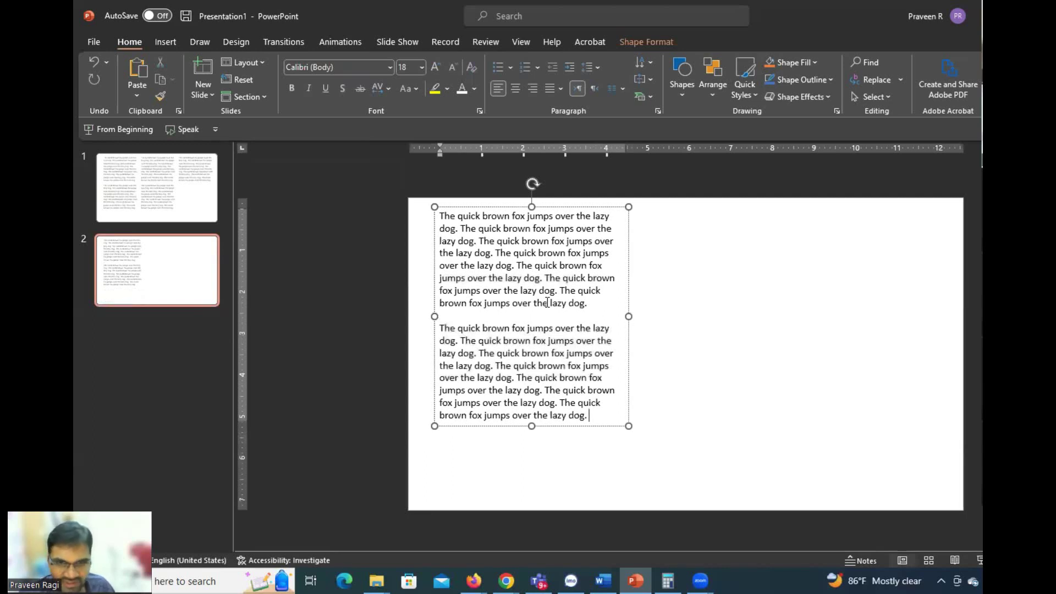
Step: Place a copy of the two-paragraph text box beside the original, aligned with its top edge
key("Escape")
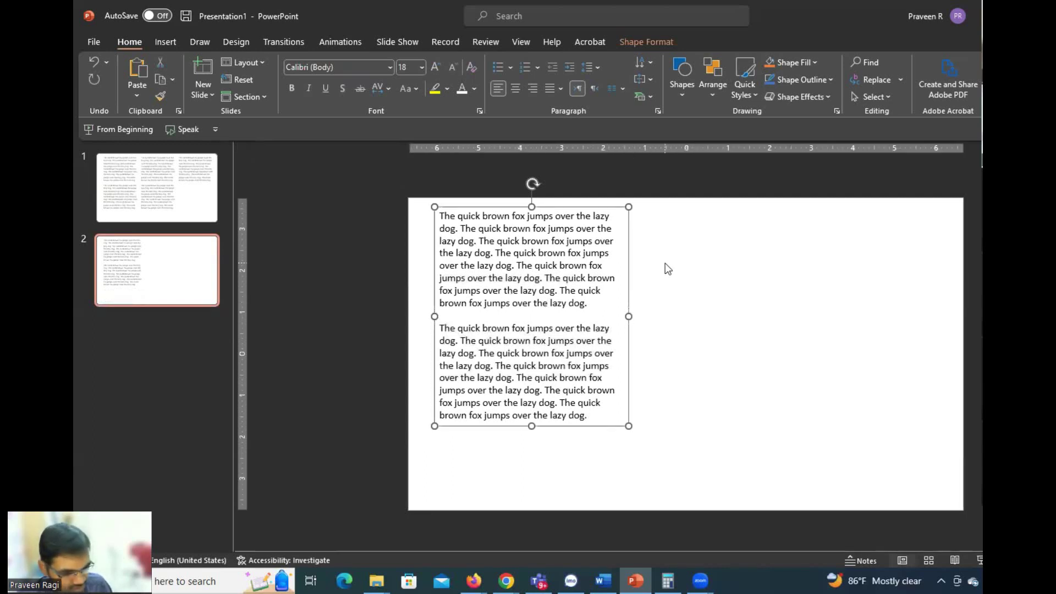
left_click_drag(630, 238, 836, 269)
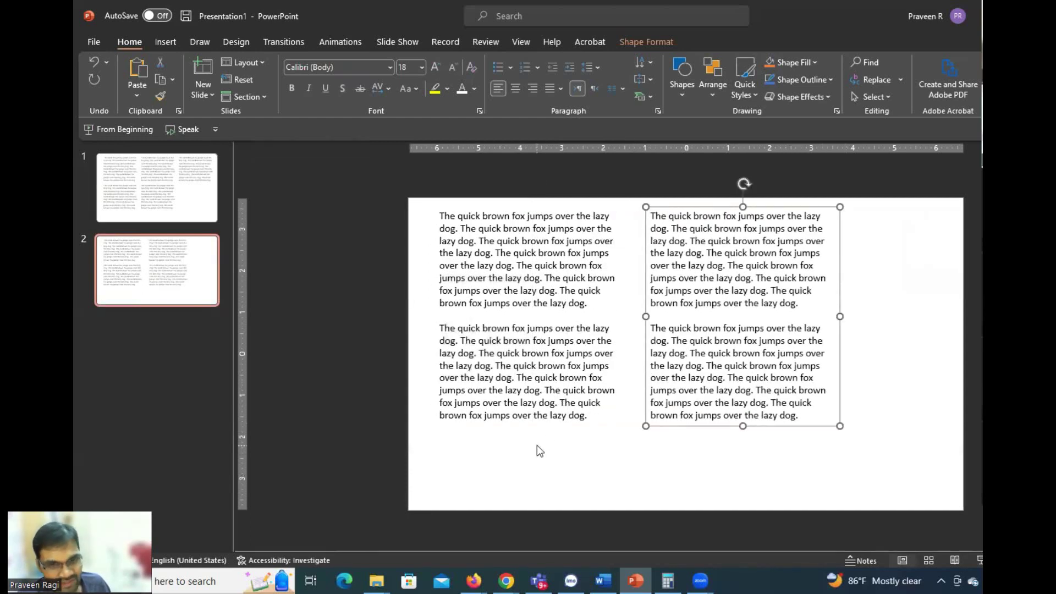
Step: Replace all the text in the copied text box with the clipboard paragraphs, pasted as text only
left_click(700, 314)
left_click(693, 253)
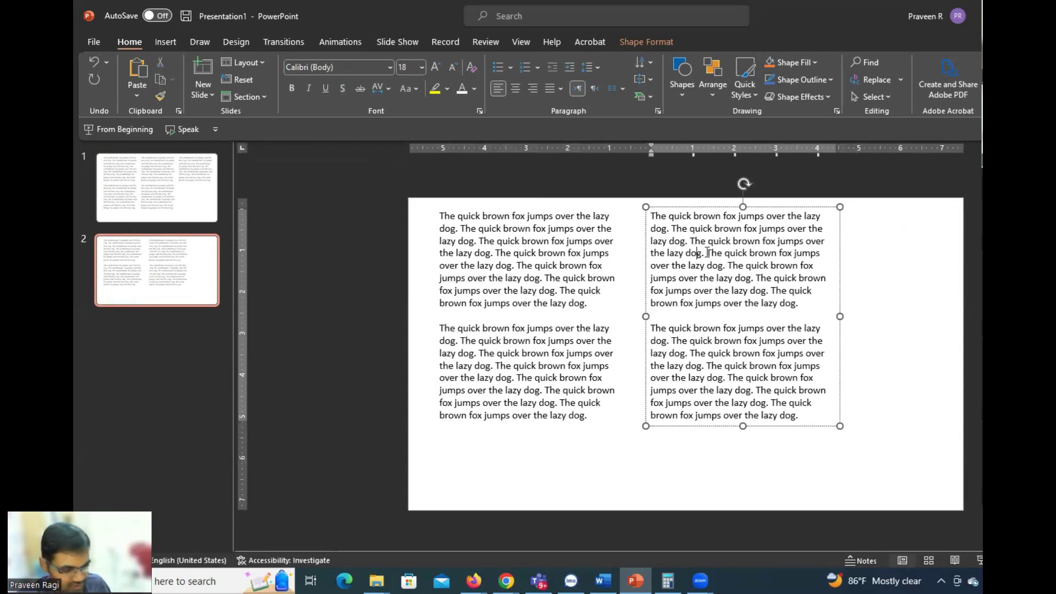
key("ctrl+a")
key("ctrl+c")
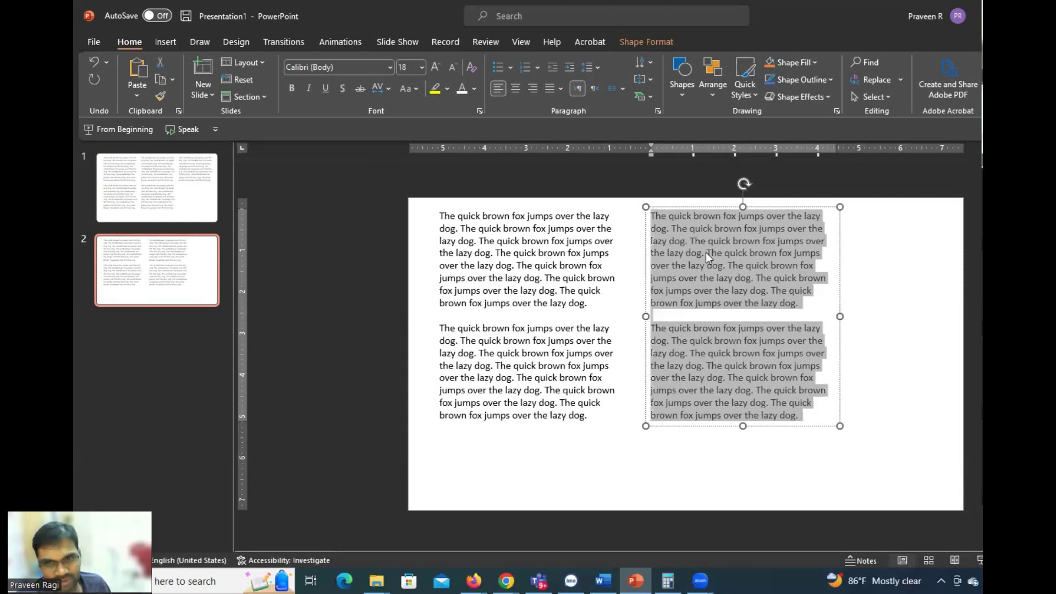
right_click(704, 253)
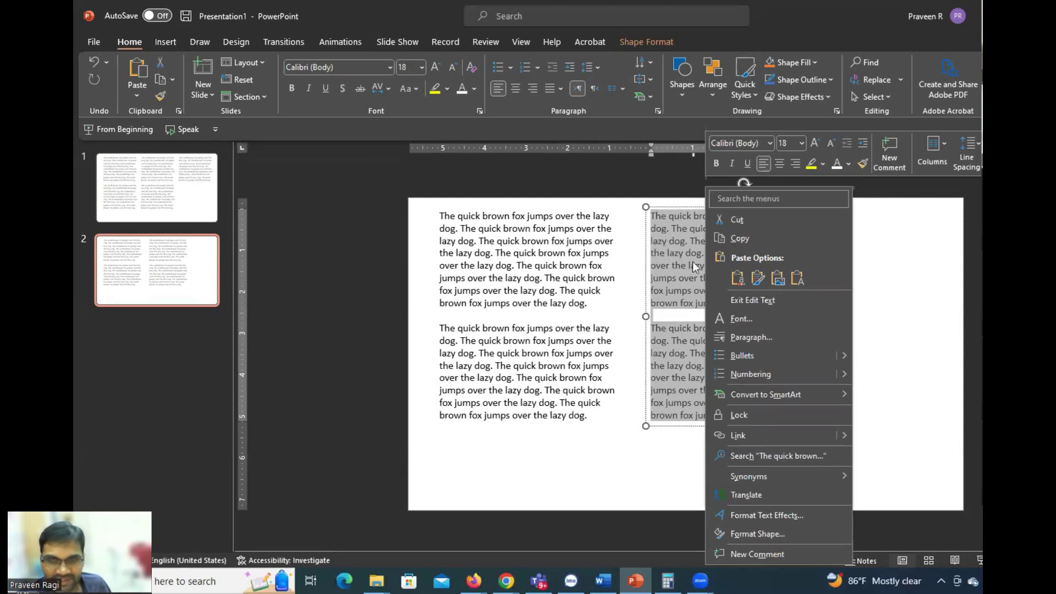
left_click(798, 277)
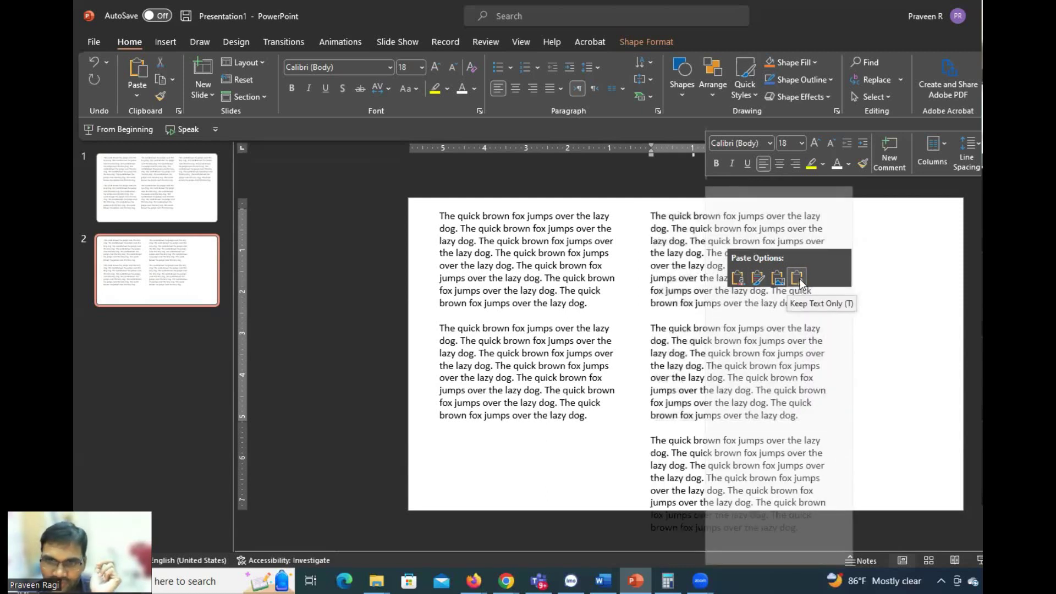
left_click(799, 279)
left_click(932, 304)
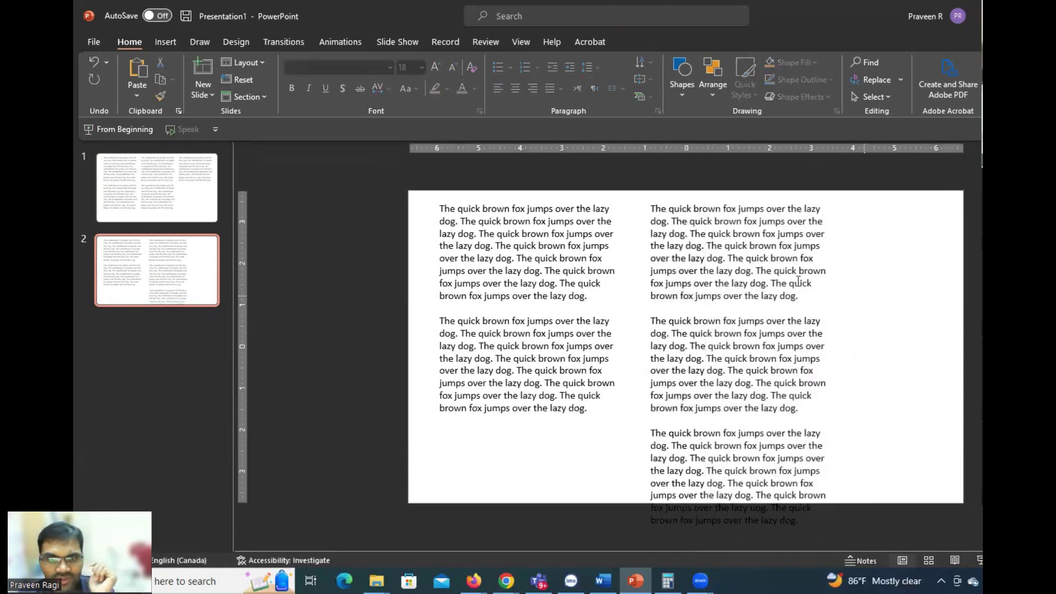
left_click(741, 270)
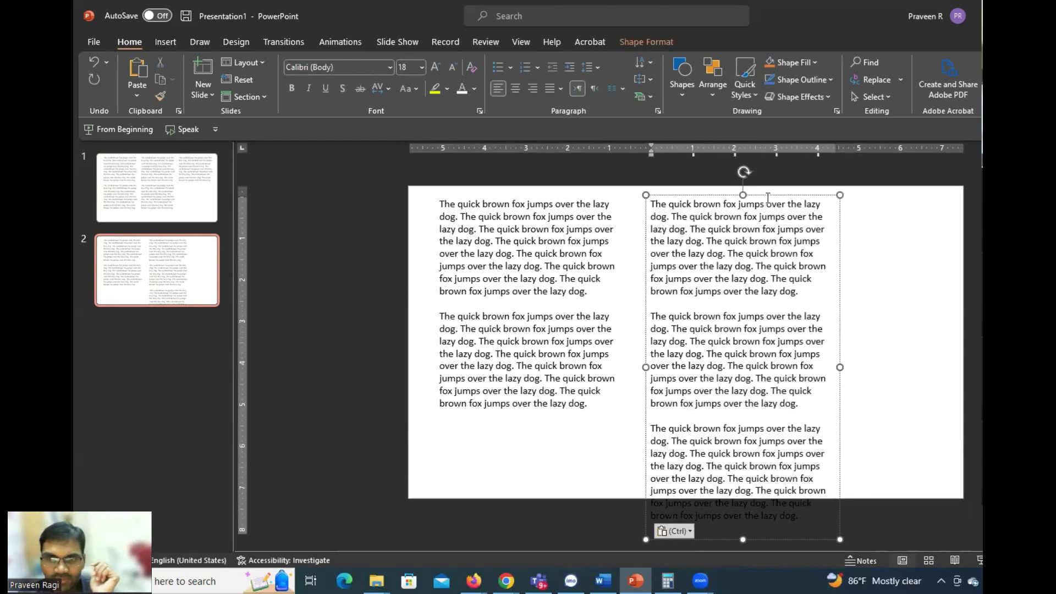
left_click_drag(768, 197, 761, 194)
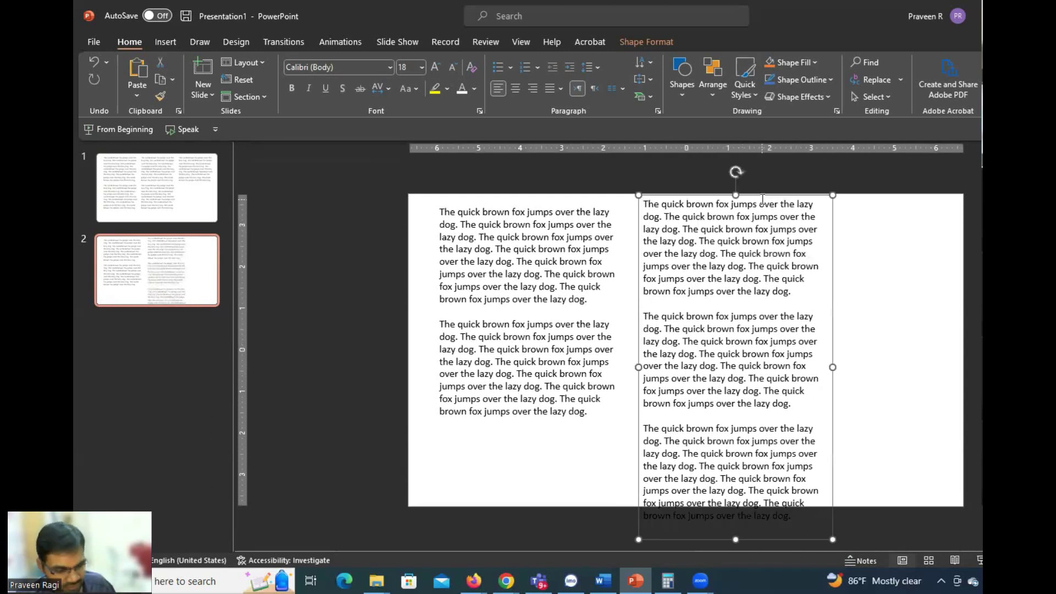
key("ctrl+z")
left_click(875, 274)
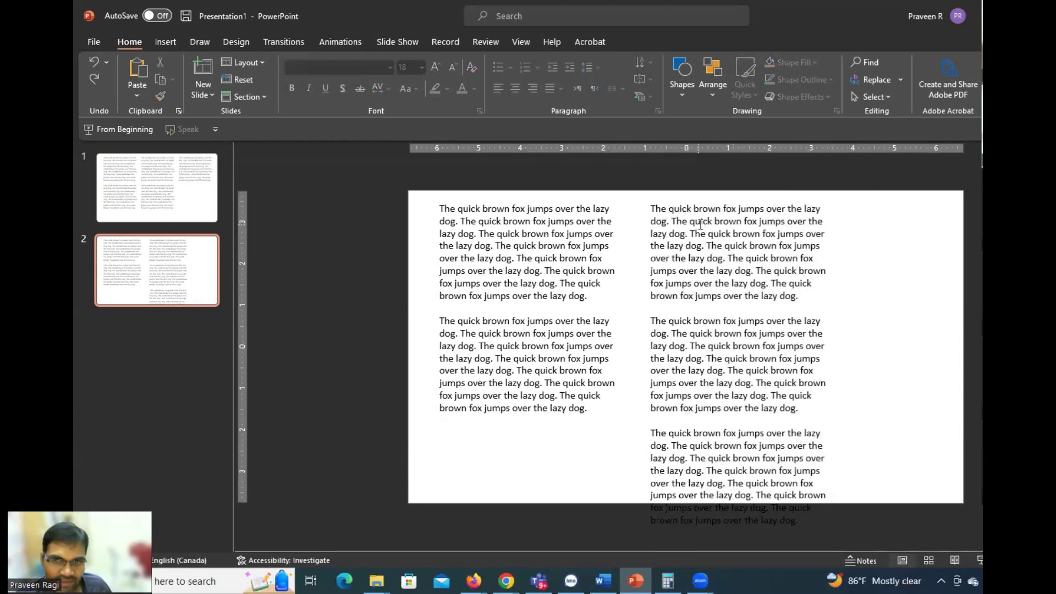
Step: Copy the third paragraph of the second text box to the clipboard, and remove it along with the trailing blank lines
scroll(700, 224, "down", 5)
left_click(704, 363)
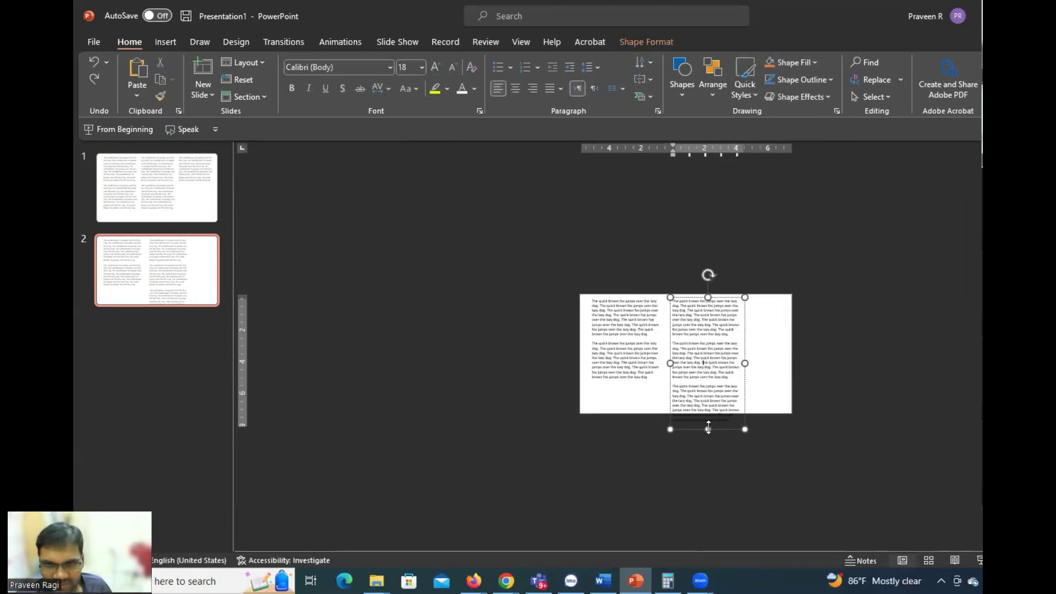
scroll(712, 427, "up", 5)
left_click_drag(661, 417, 803, 523)
key("ctrl+c")
key("Delete")
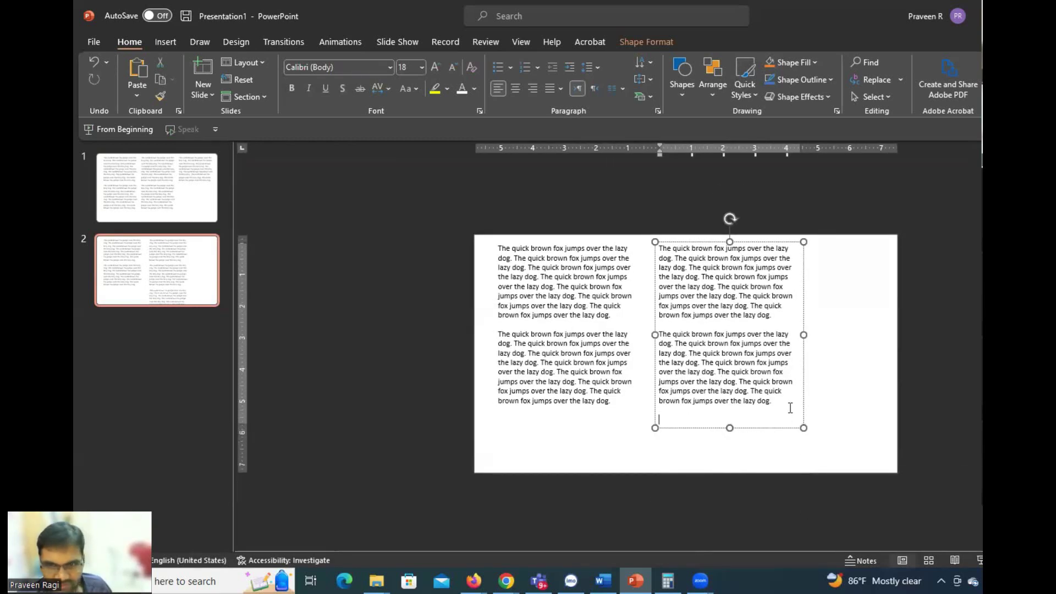
key("BackSpace")
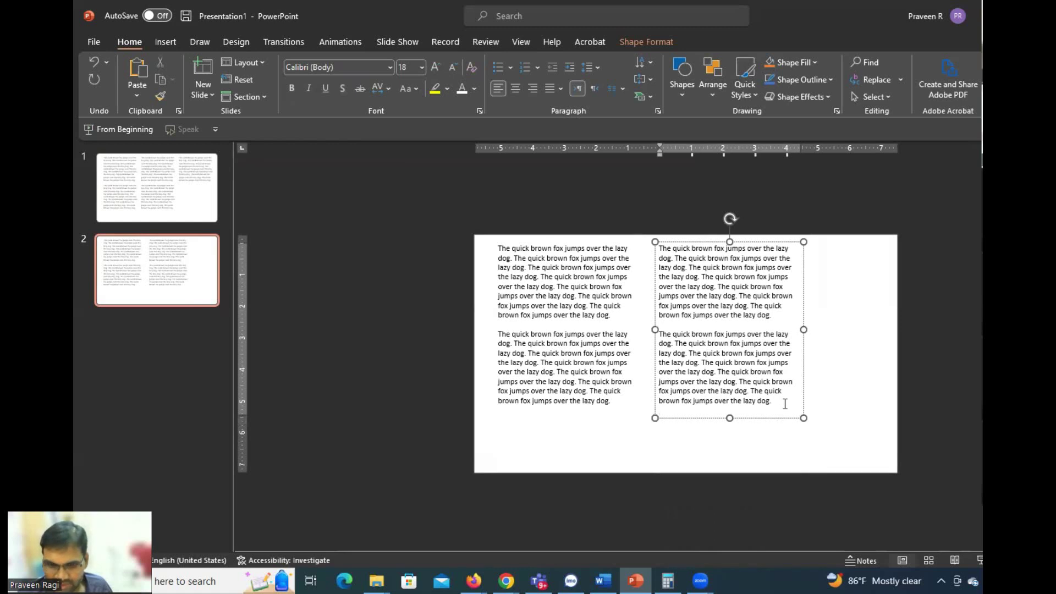
key("BackSpace")
Step: Place a copy of the second text box beside it as a third column and replace its text with the copied paragraph, pasted as text only
left_click_drag(806, 314, 952, 321)
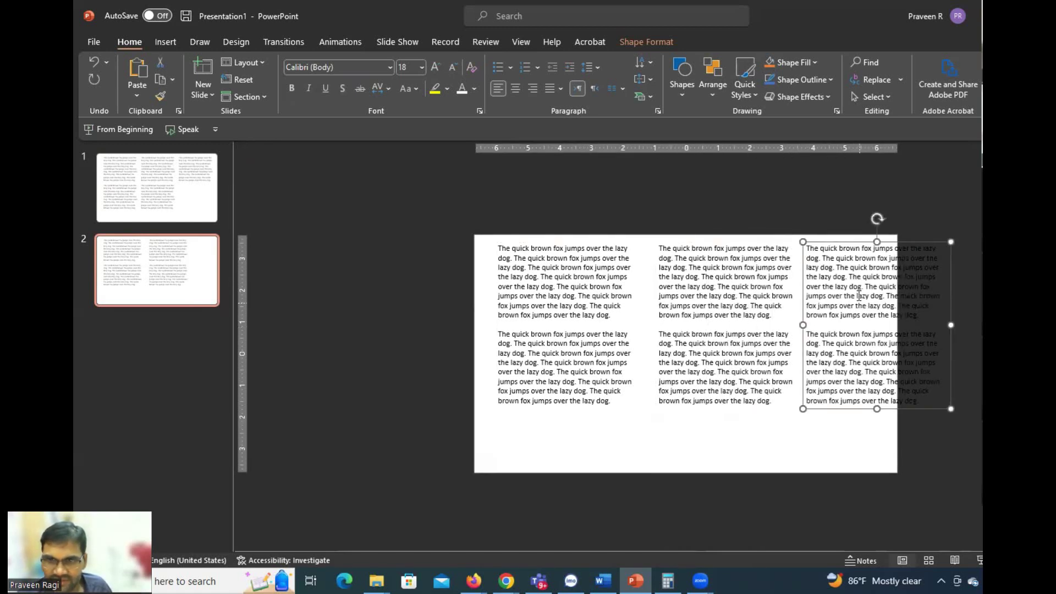
left_click(855, 291)
key("ctrl+a")
right_click(836, 277)
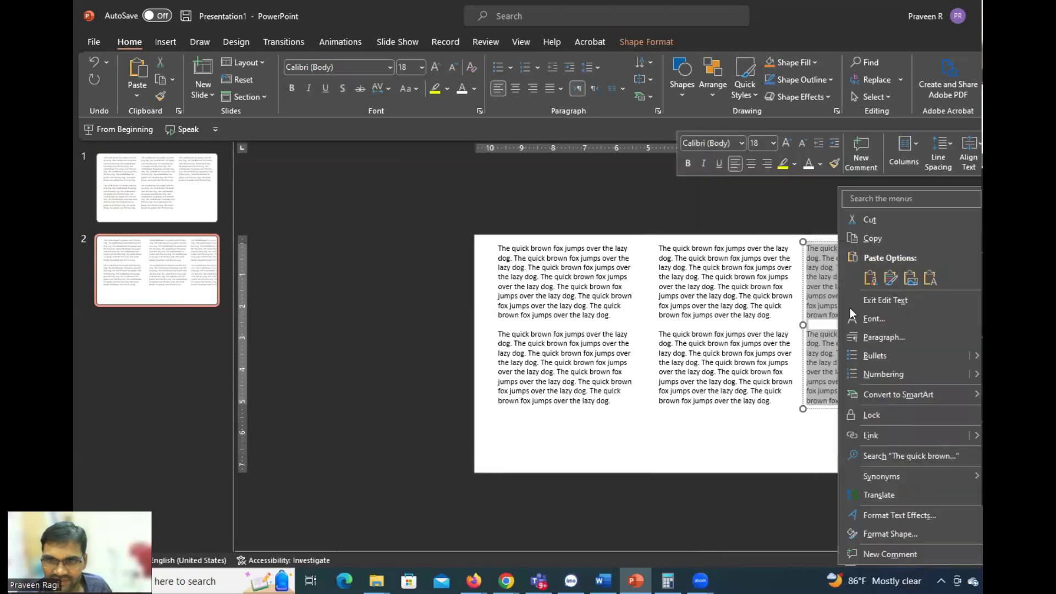
left_click(929, 278)
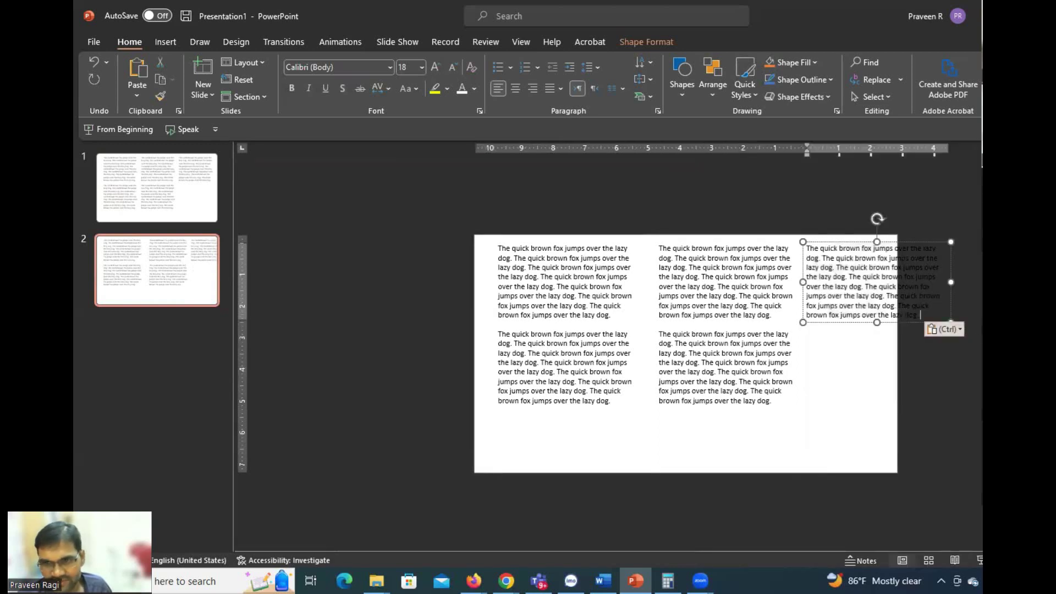
left_click(951, 363)
Step: Group the three text boxes on slide 2
scroll(955, 368, "up", 3)
left_click(489, 251)
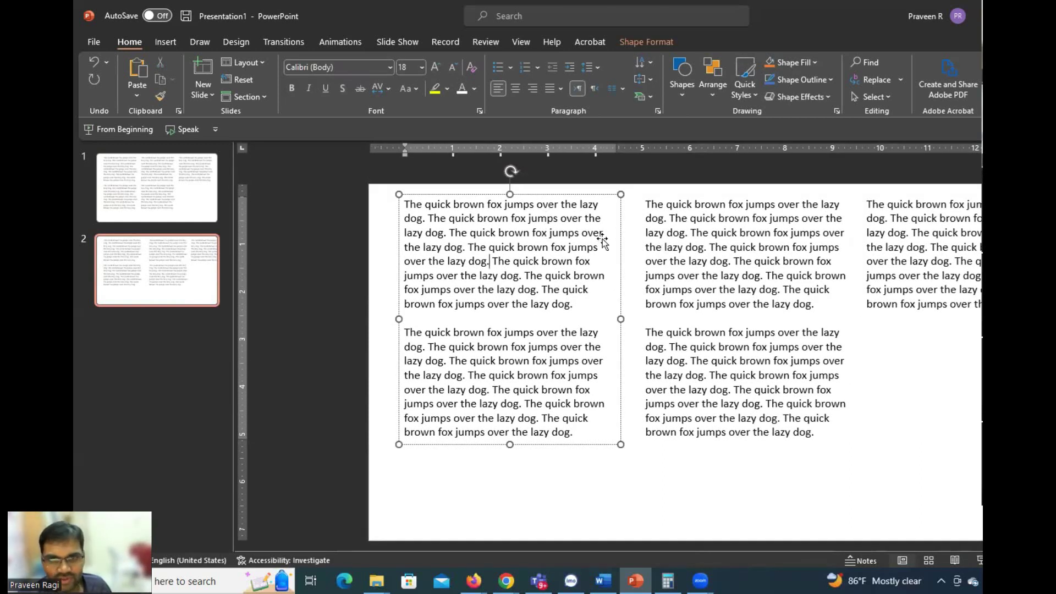
left_click(719, 241, "shift")
left_click(945, 265, "shift")
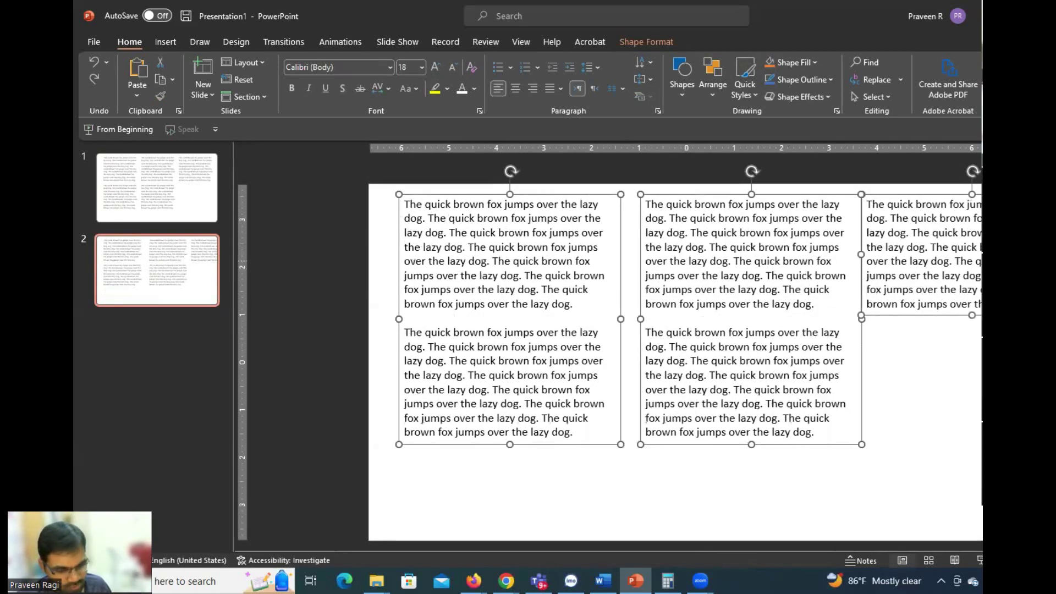
left_click(709, 85)
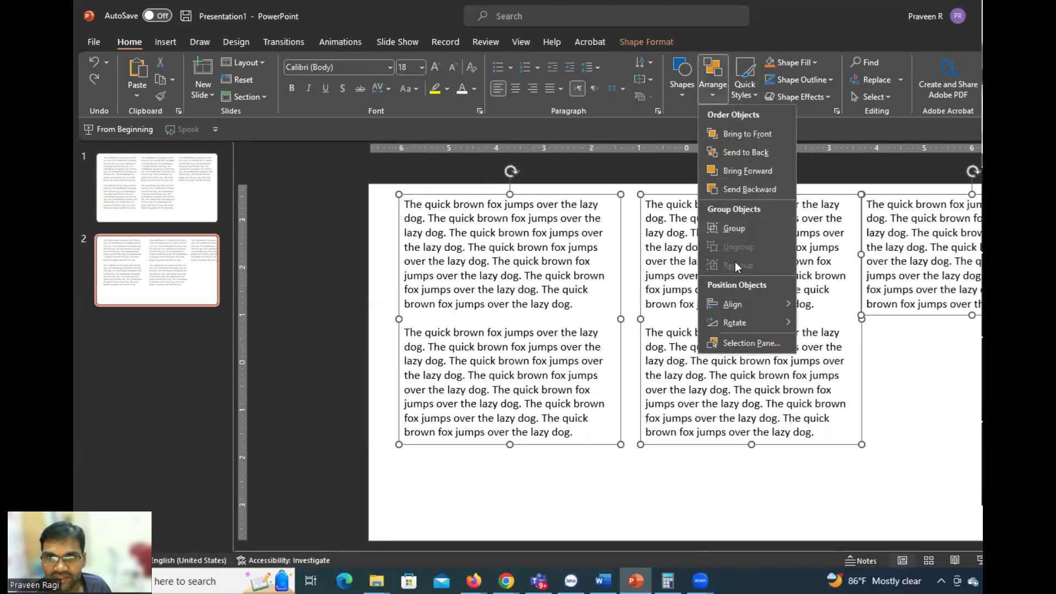
left_click(746, 229)
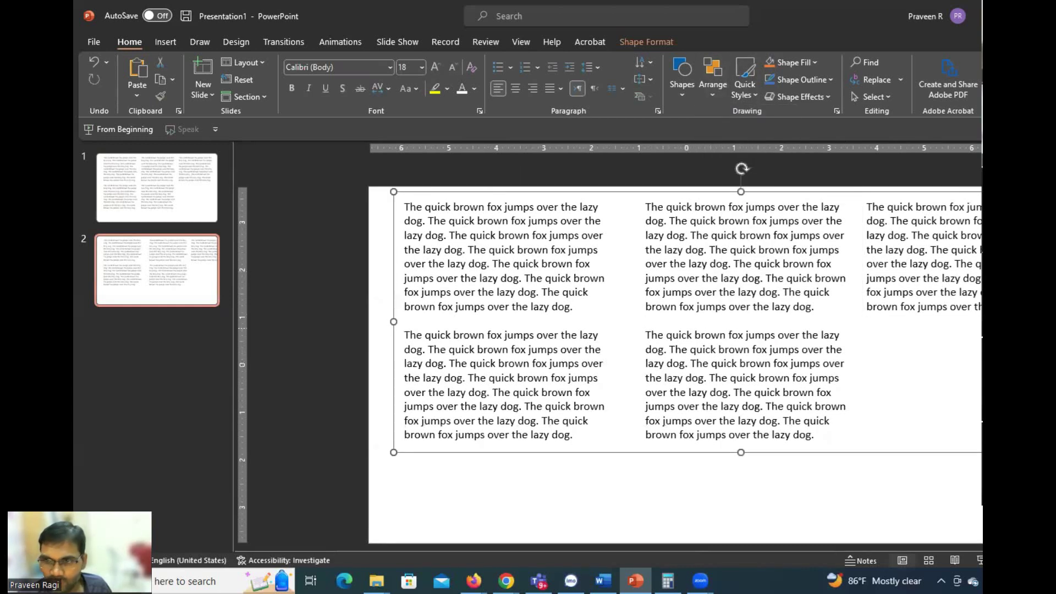
Step: Resize the group to fit the slide by pulling in its right edge and extending its left and bottom edges
left_click_drag(1055, 322, 980, 329)
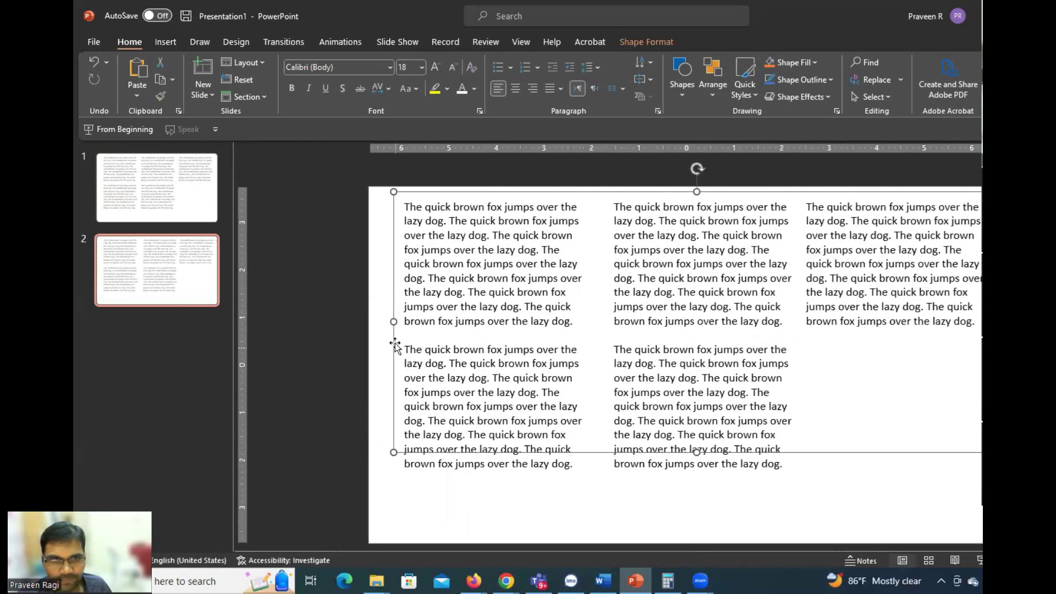
left_click_drag(393, 322, 377, 335)
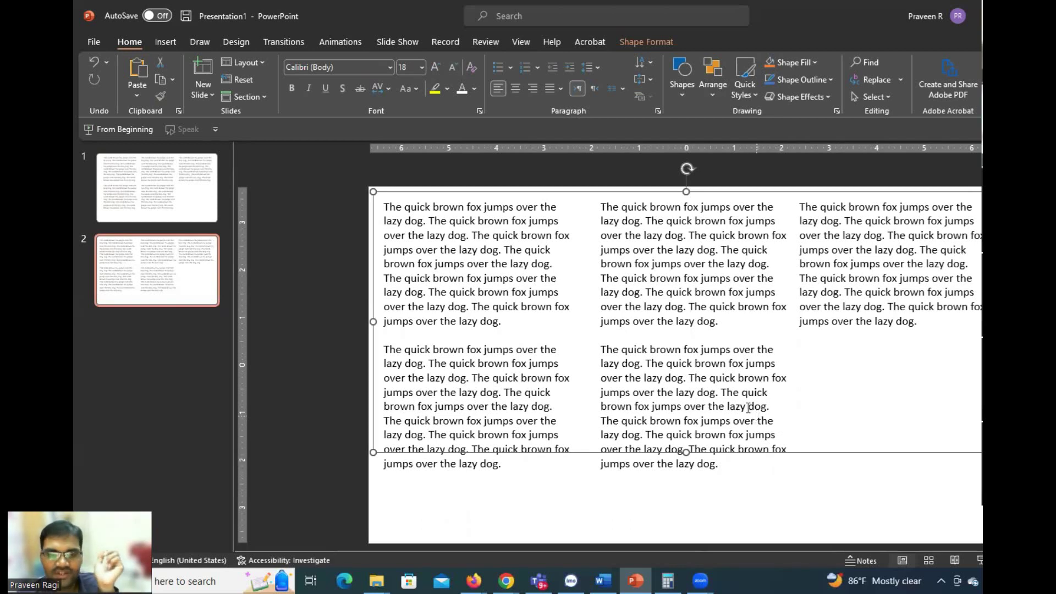
left_click_drag(686, 452, 678, 493)
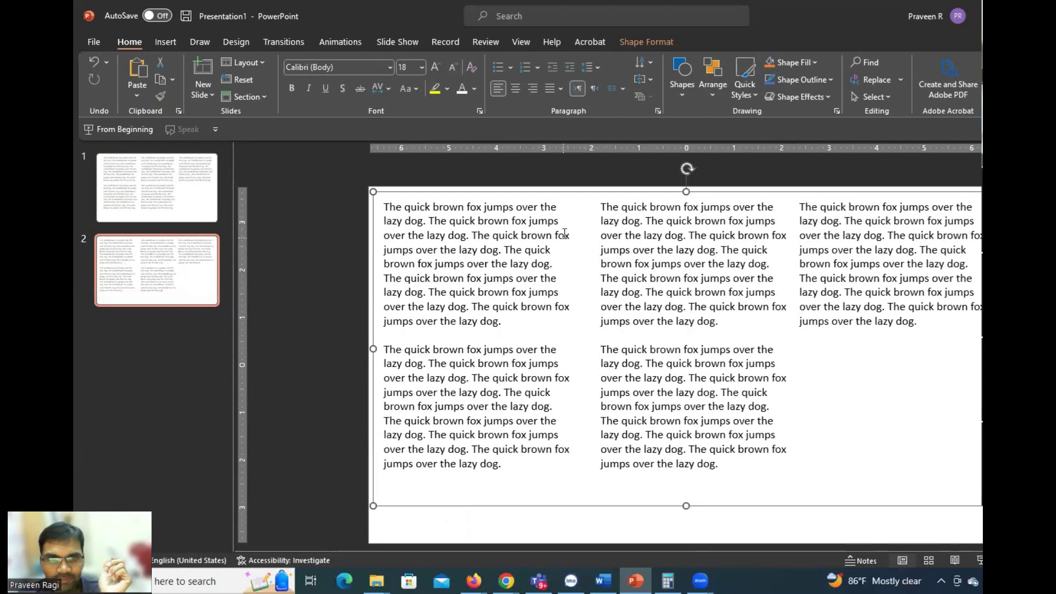
Step: Justify both paragraphs in the first text box of the group
left_click(554, 220)
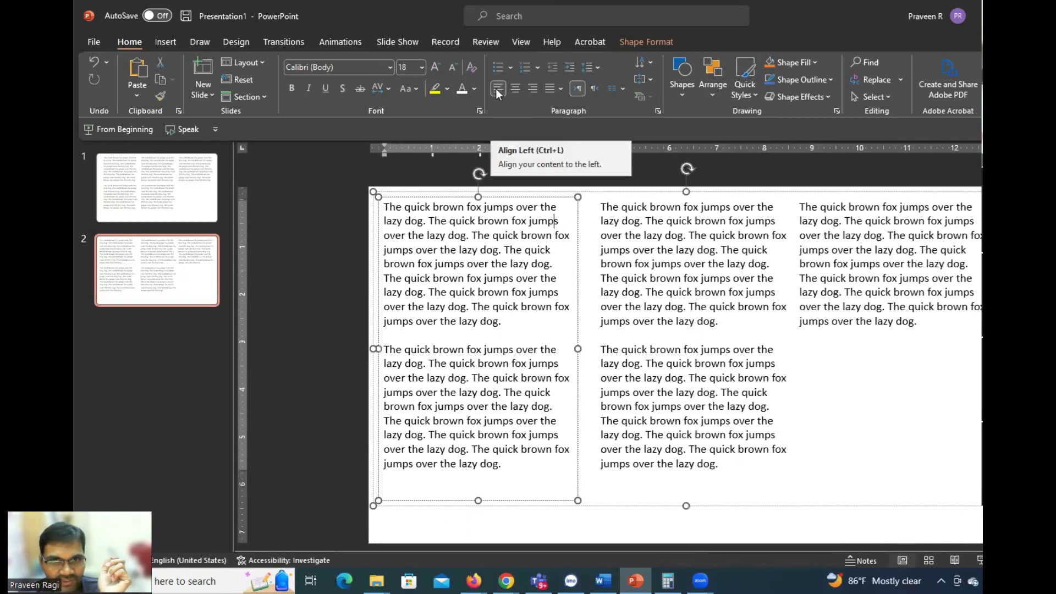
left_click_drag(510, 469, 376, 199)
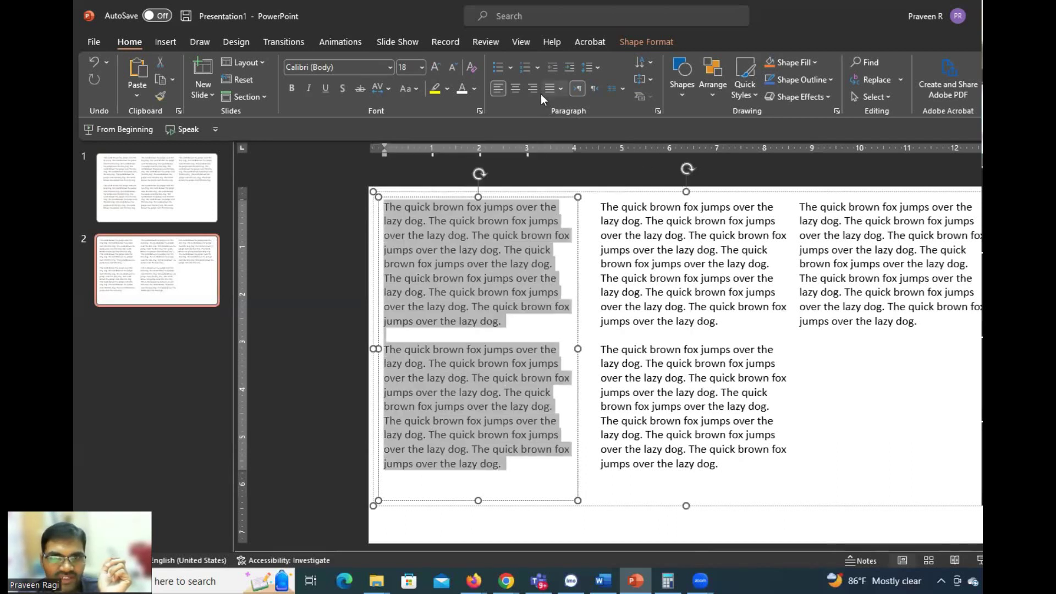
left_click(560, 86)
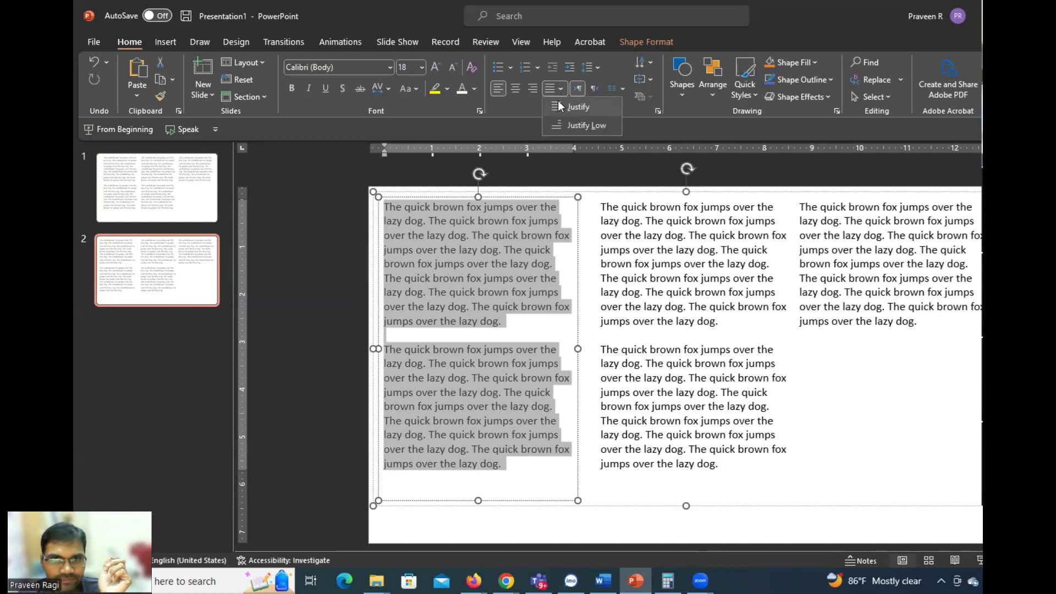
left_click(558, 101)
Step: Justify both paragraphs in the middle text box of the group
left_click(677, 264)
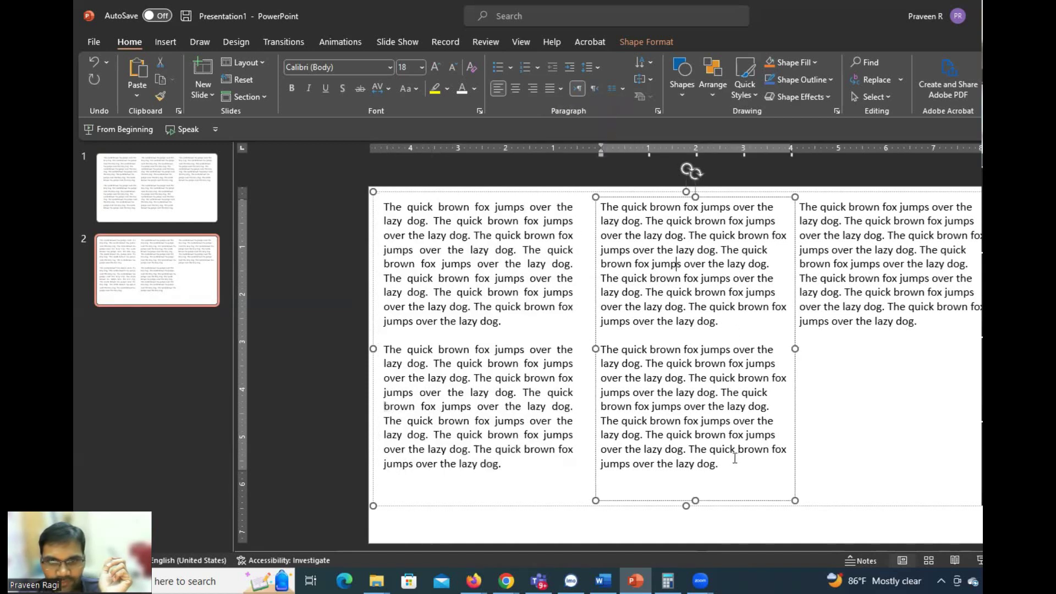
left_click_drag(721, 467, 574, 203)
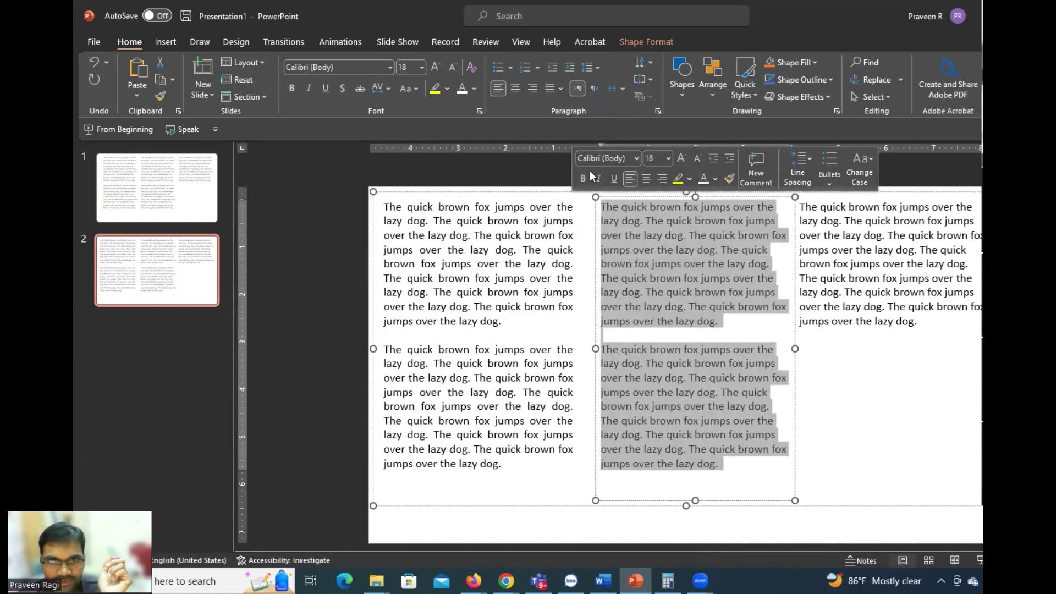
left_click(558, 89)
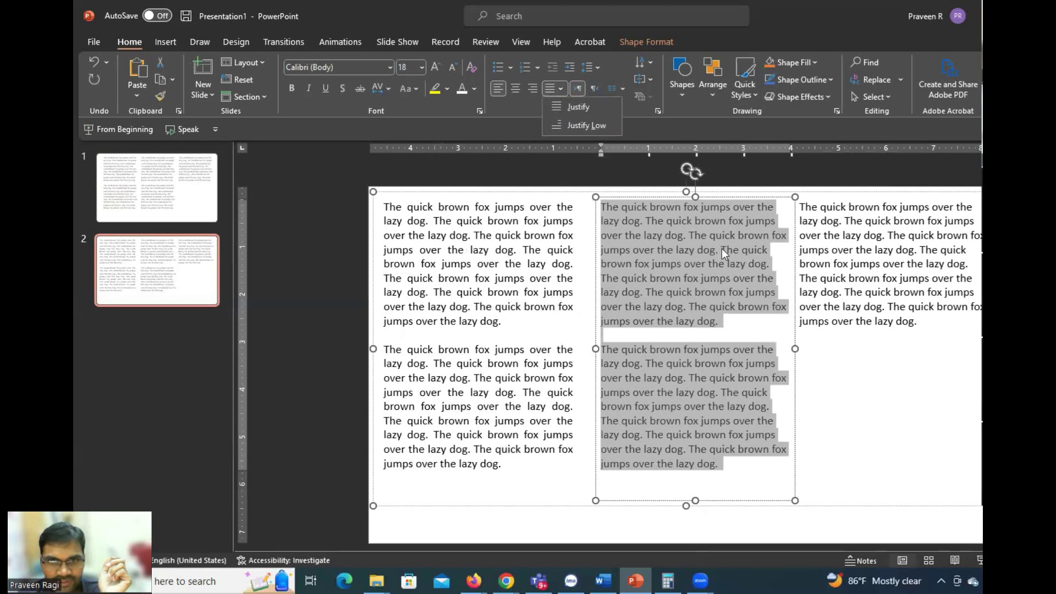
left_click(558, 101)
Step: Justify the paragraph in the third text box and deselect the group
left_click(914, 328)
left_click_drag(937, 325, 748, 210)
left_click(560, 89)
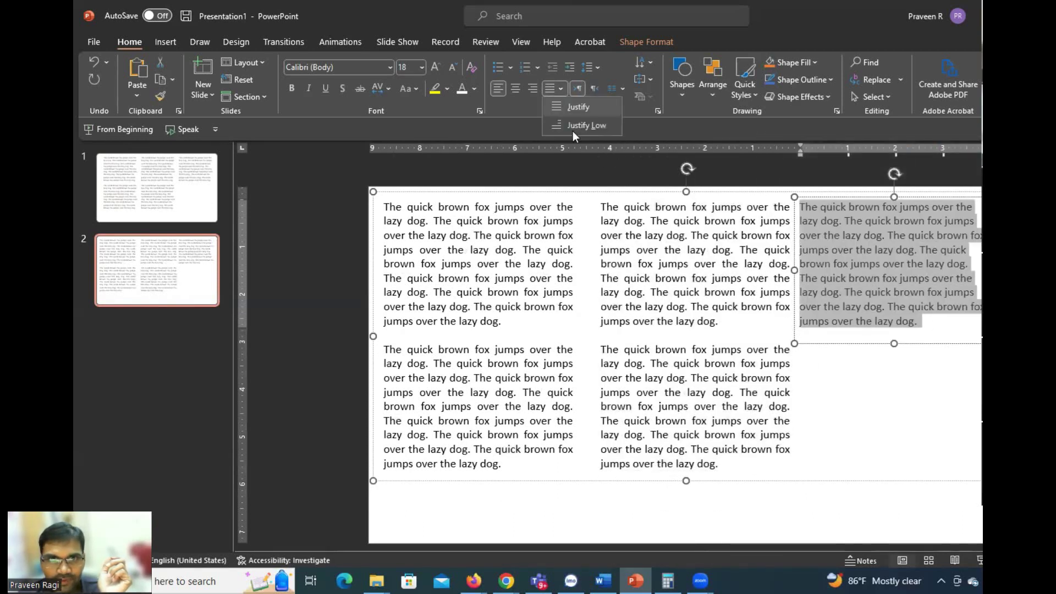
left_click(575, 105)
key("Escape")
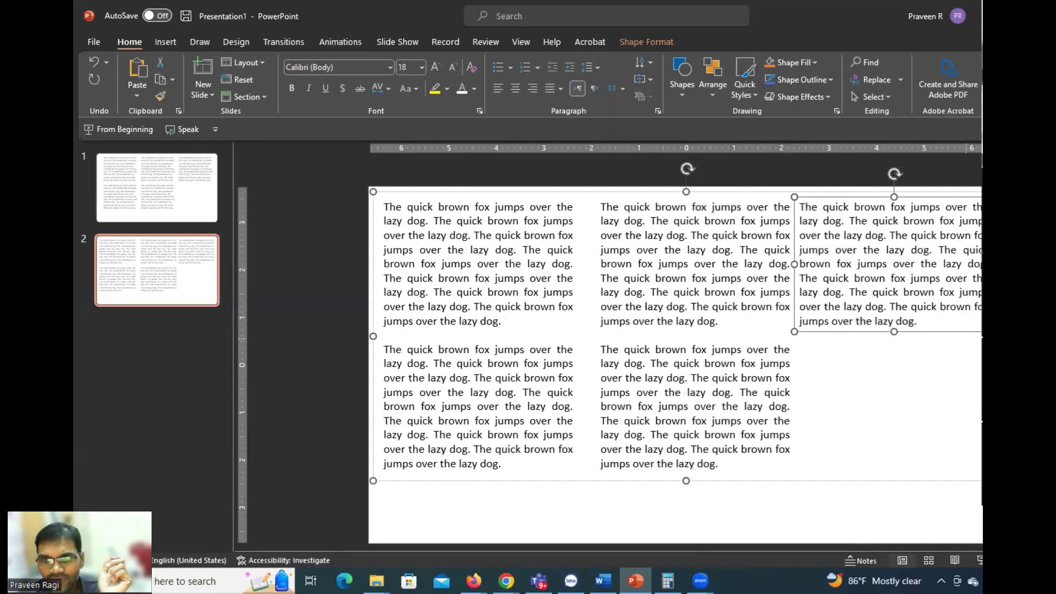
left_click(857, 364)
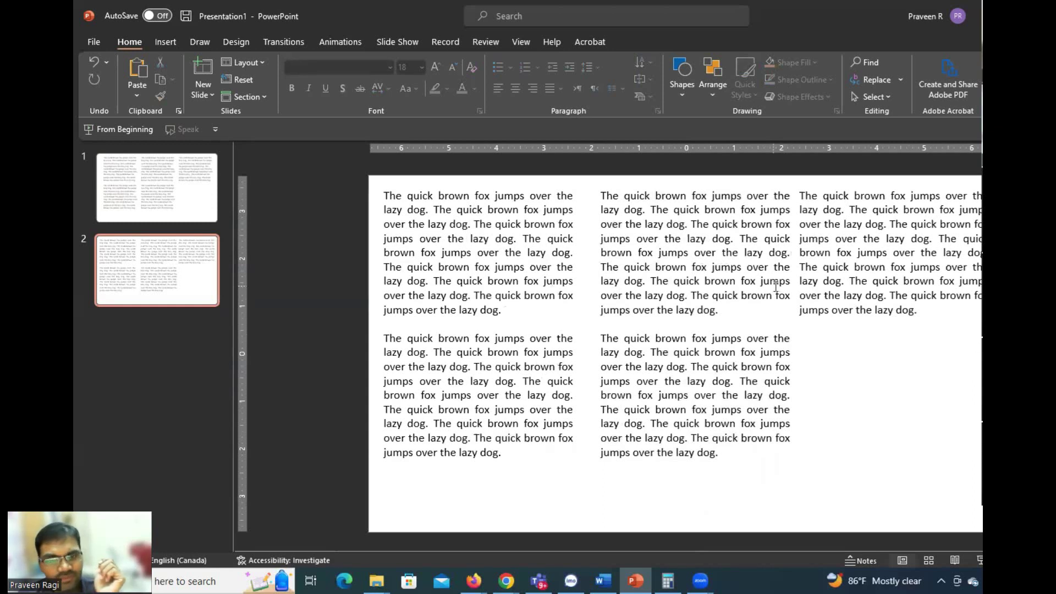
Step: Try distributing the three grouped text boxes horizontally relative to each other, and undo the distribution
key("ctrl+a")
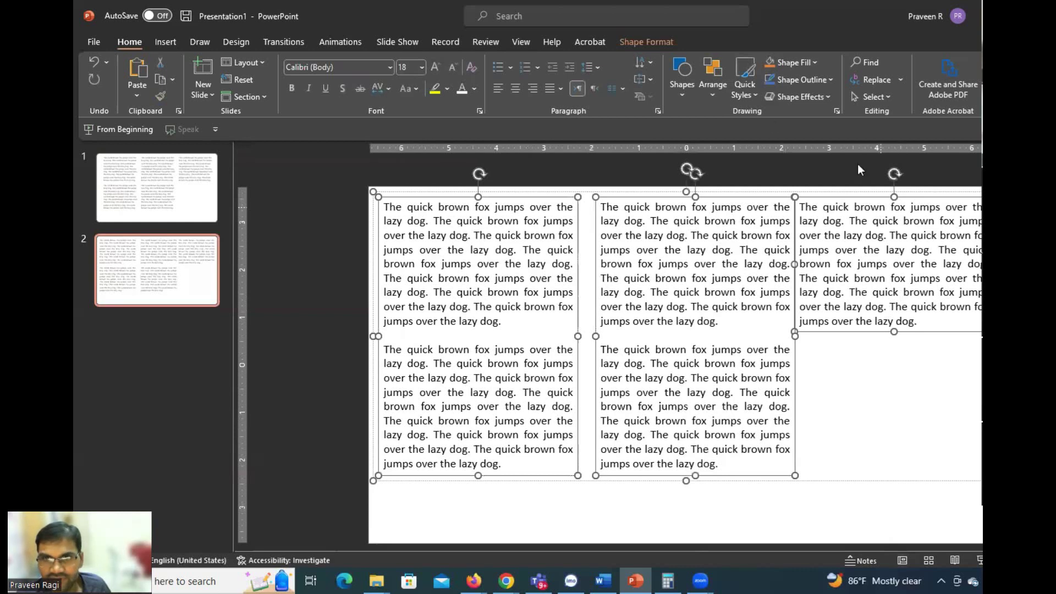
left_click(708, 92)
mouse_move(744, 302)
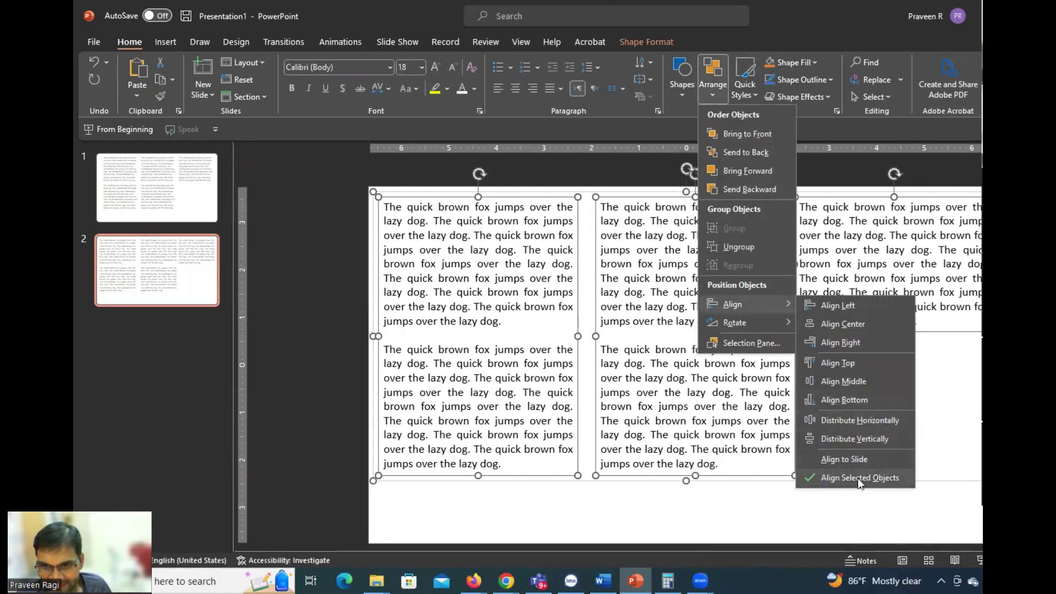
left_click(853, 421)
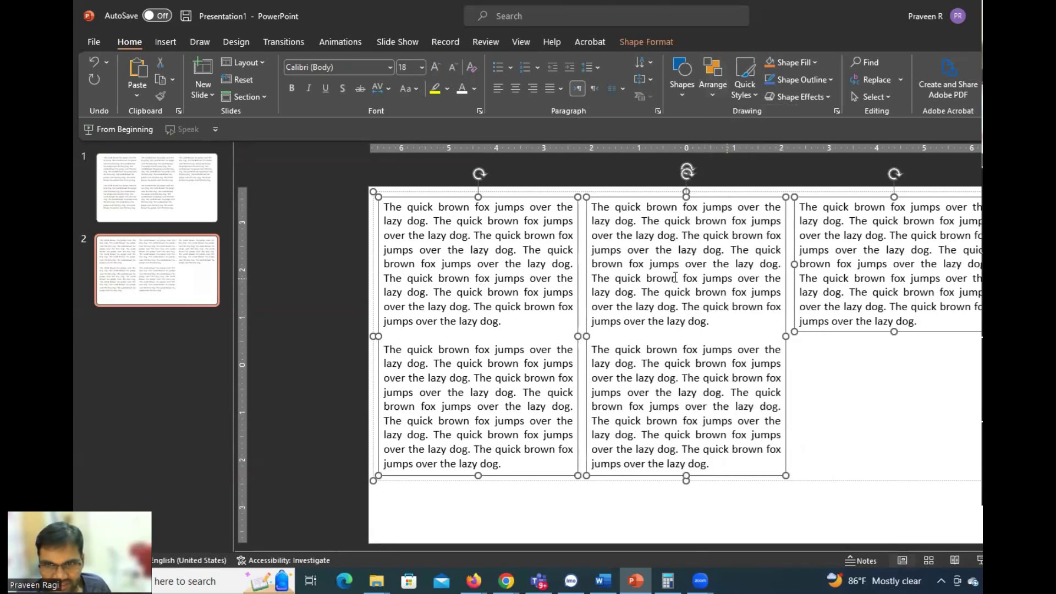
key("Escape")
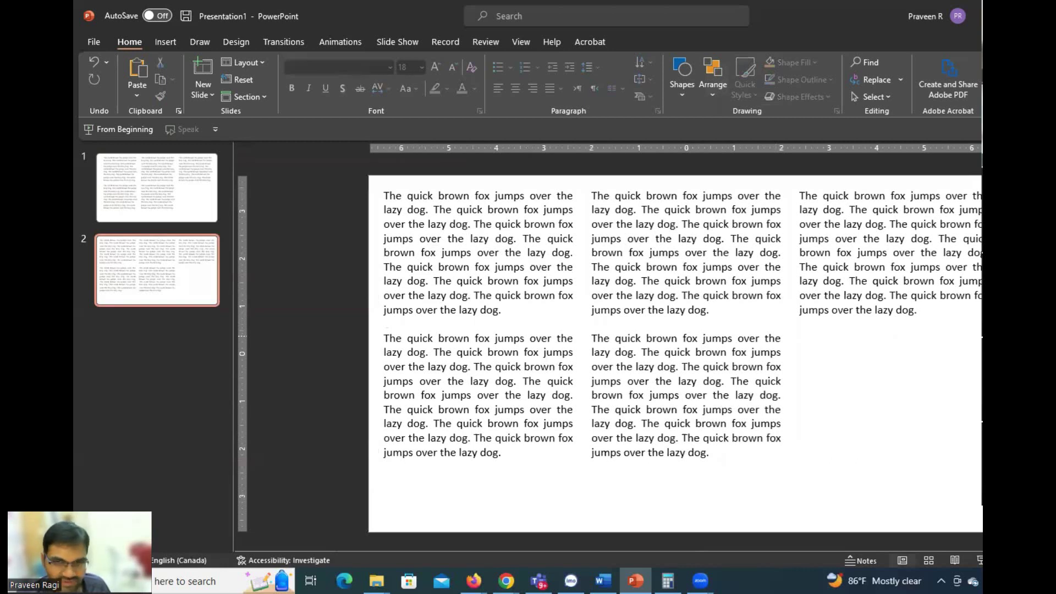
key("ctrl+z")
key("Escape")
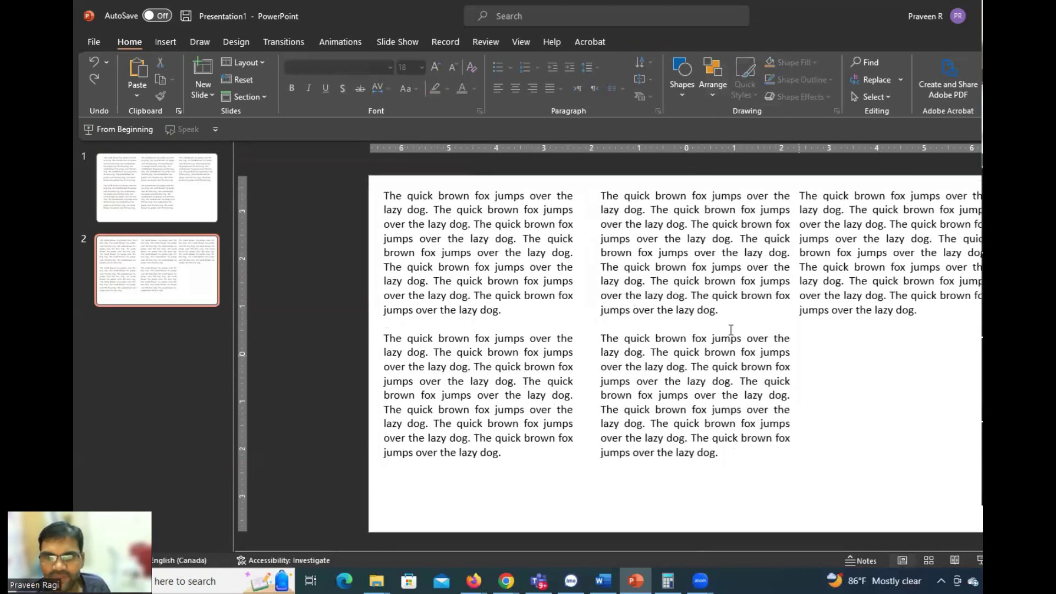
left_click(510, 253)
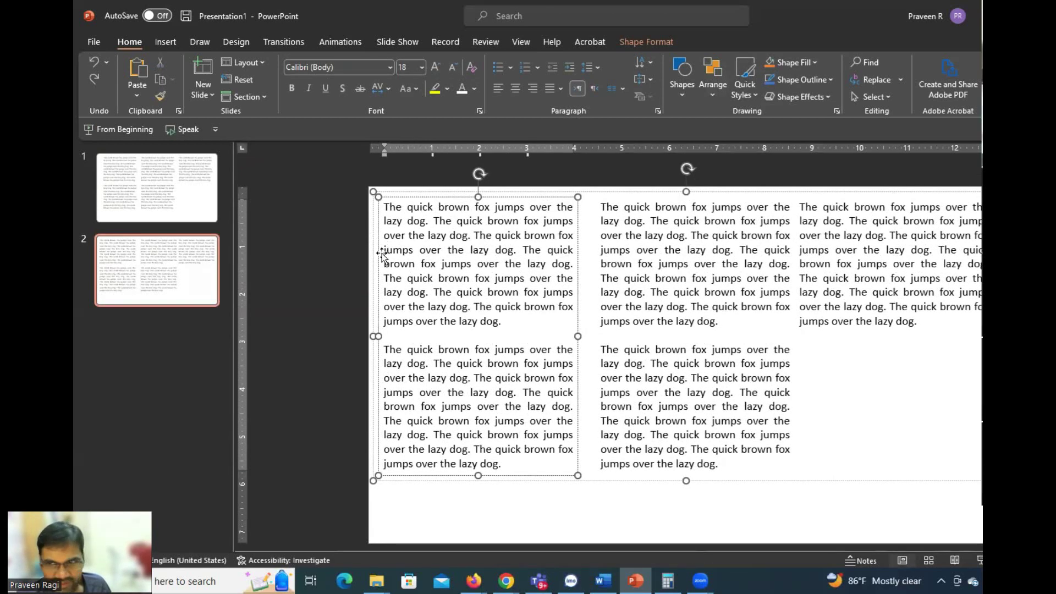
left_click(319, 259)
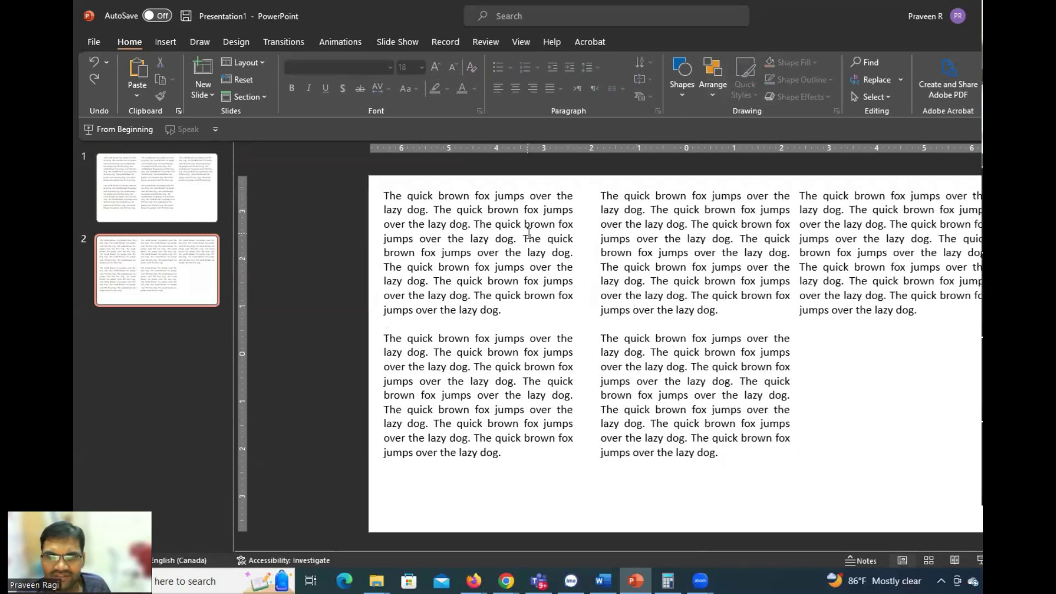
left_click(551, 226)
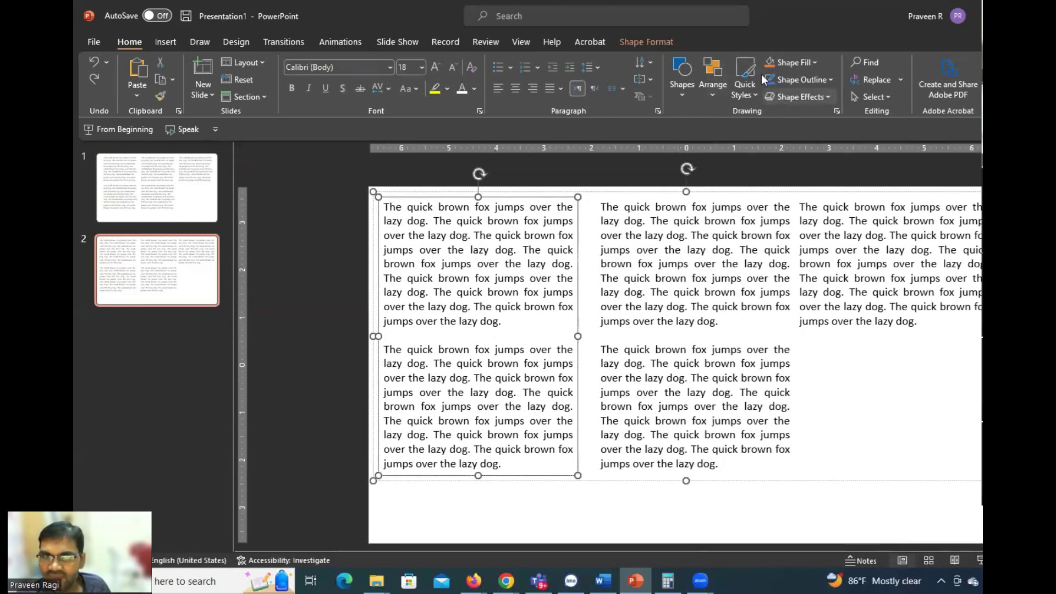
left_click(656, 40)
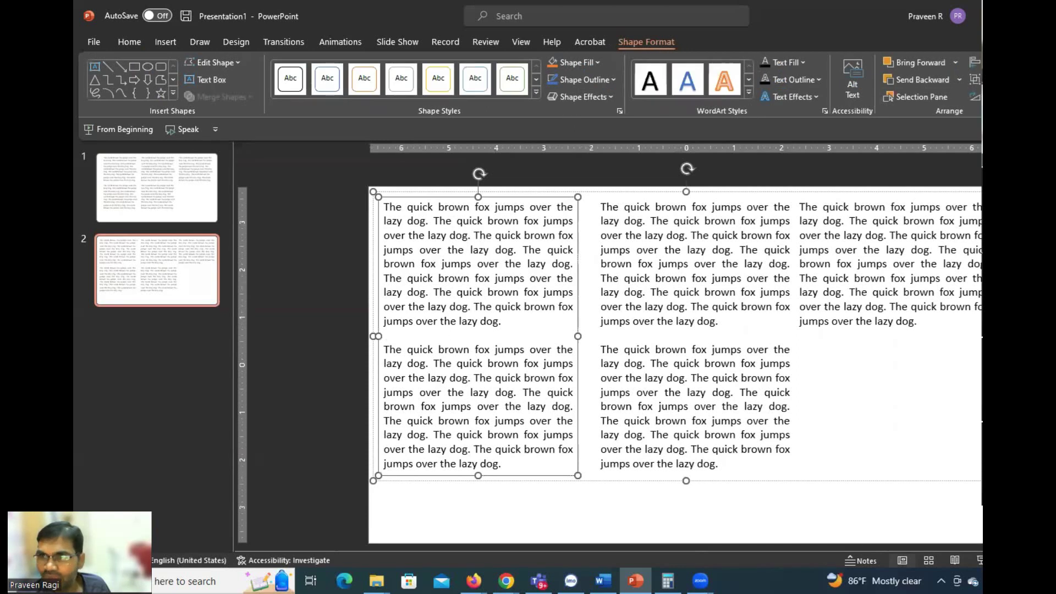
left_click(704, 221)
left_click(912, 250)
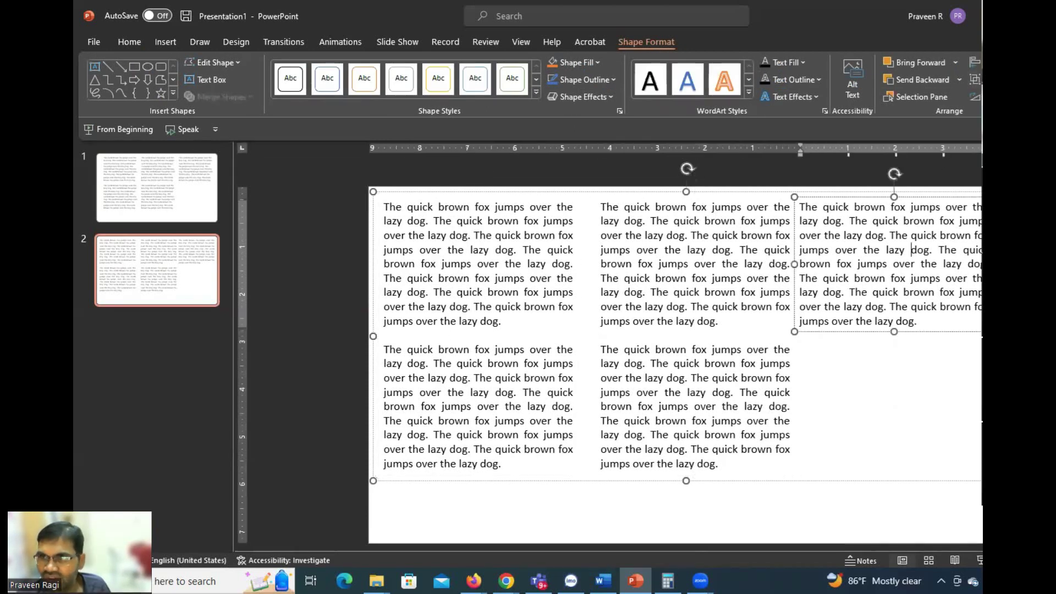
left_click(693, 171)
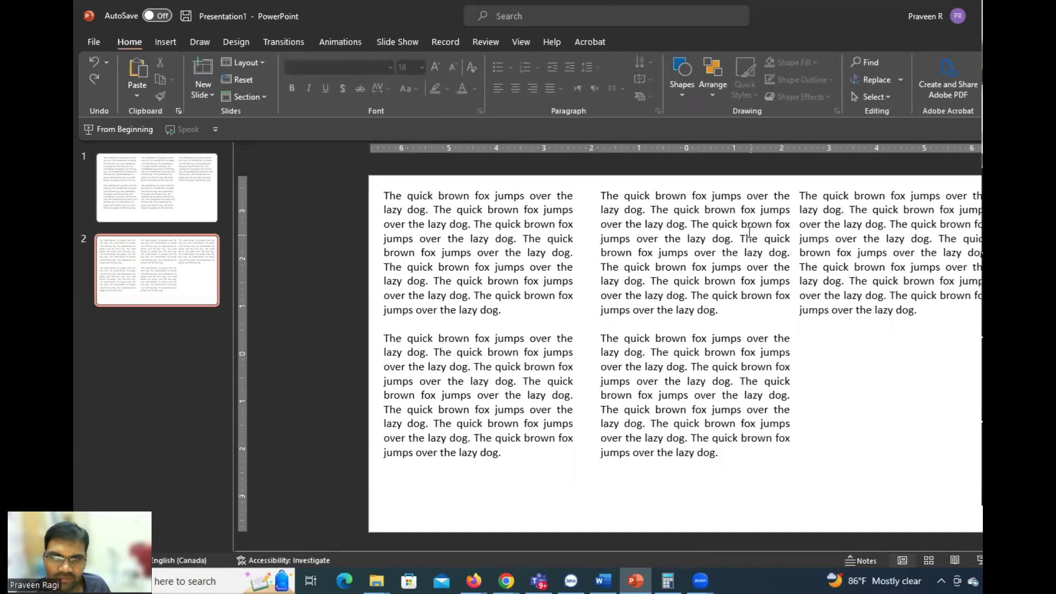
Step: Center the middle text box of the group horizontally on the slide and deselect the group
left_click(690, 245)
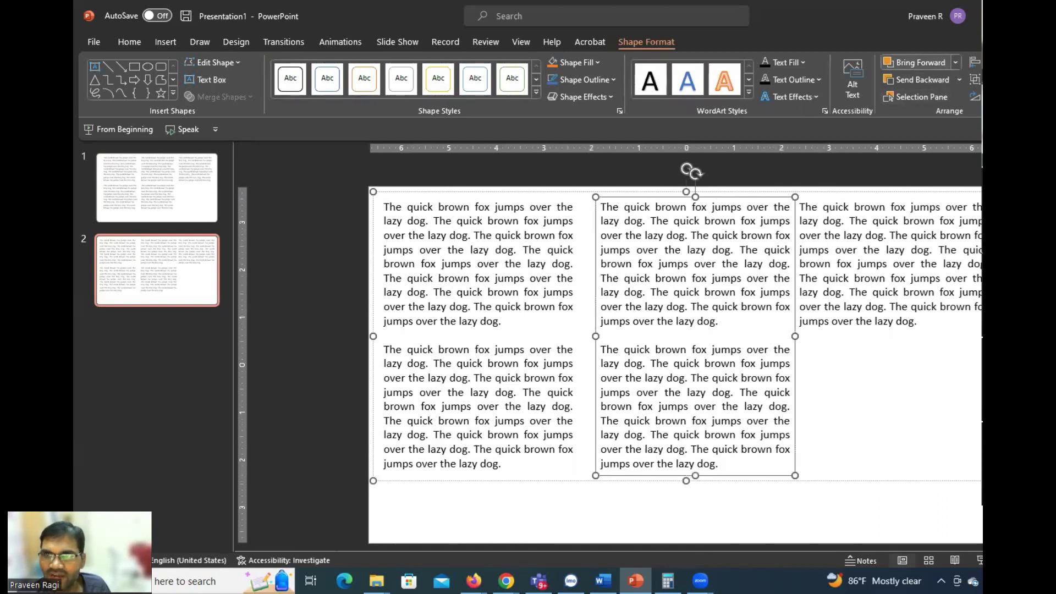
left_click(975, 62)
left_click(976, 98)
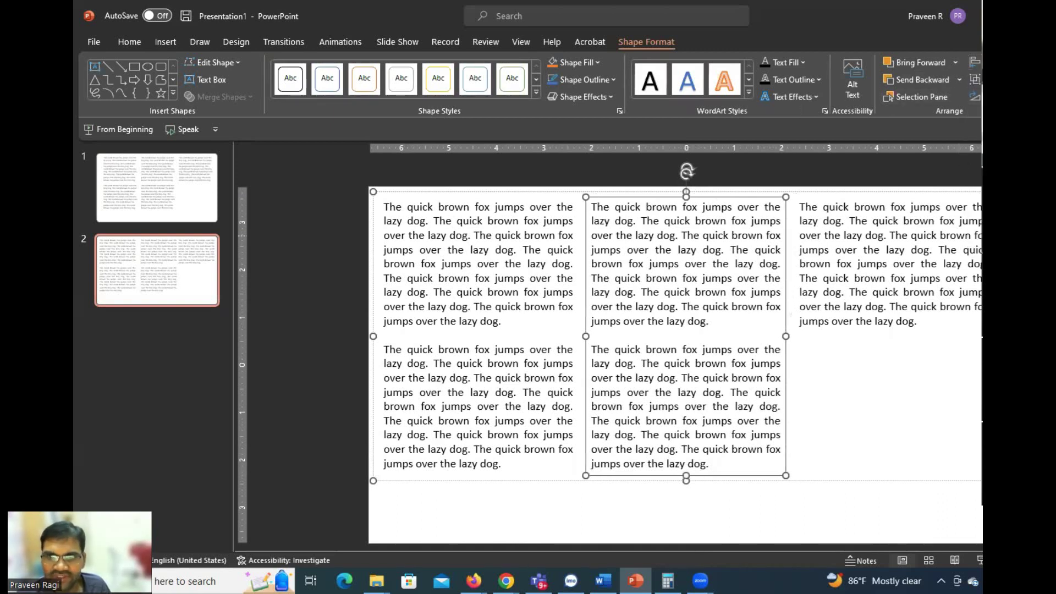
key("Escape")
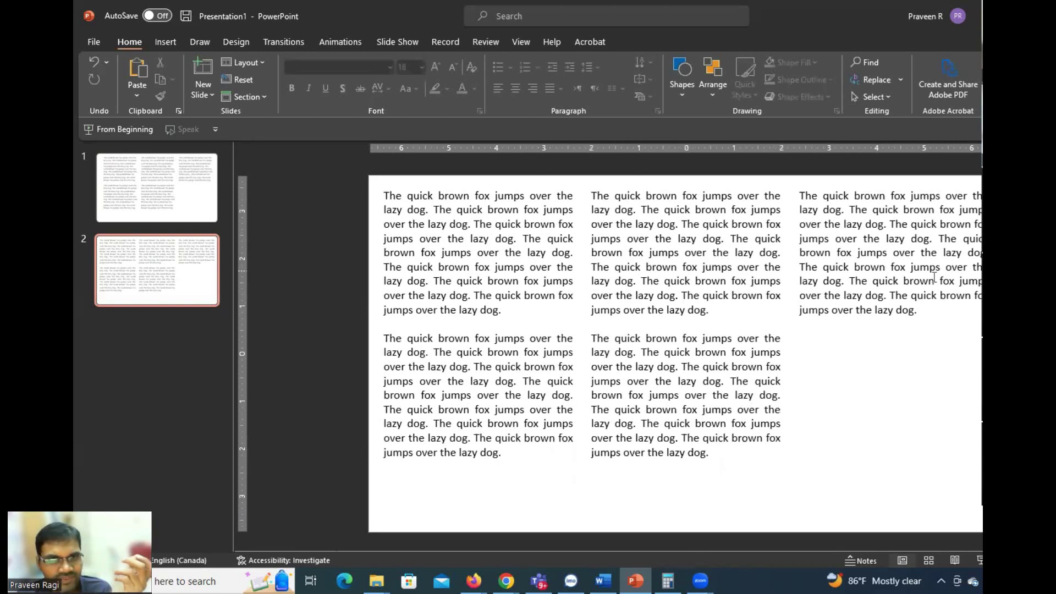
Step: Compare the grouped text boxes on slide 2 with the single three-column text box on slide 1, and return to slide 2
left_click(838, 223)
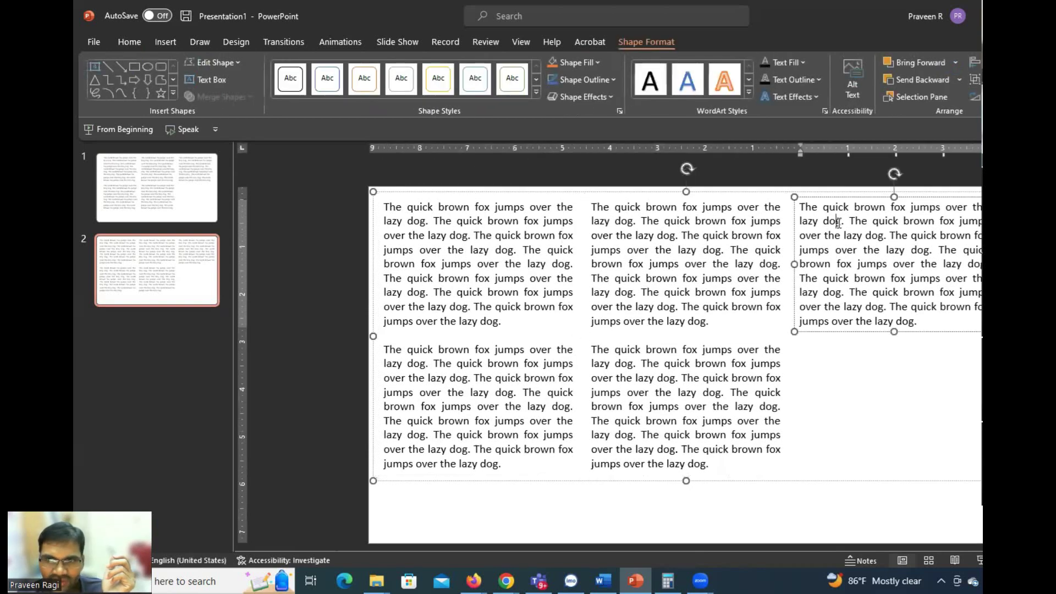
left_click(663, 185)
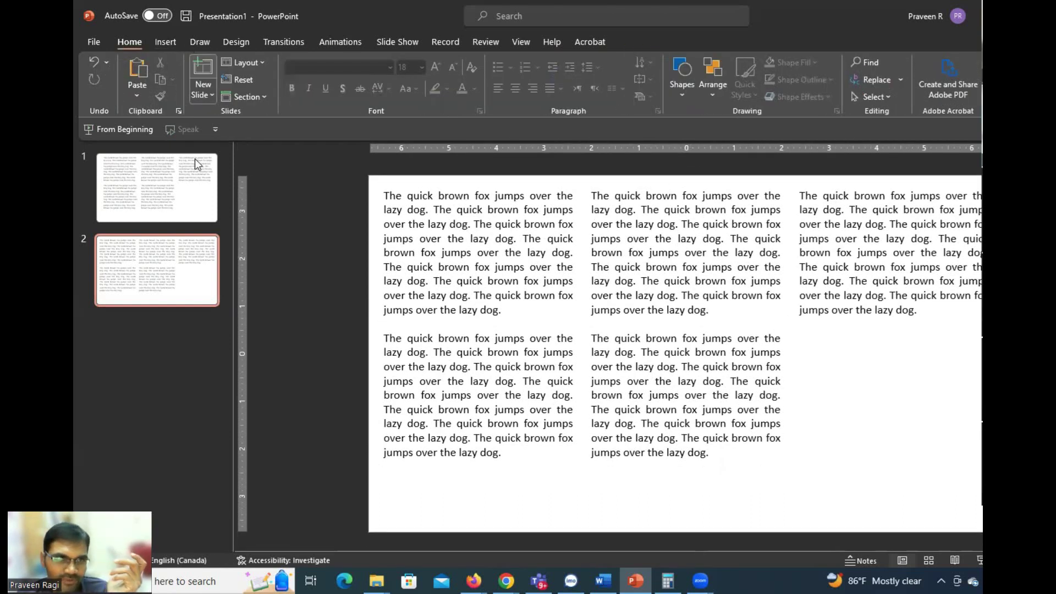
left_click(210, 175)
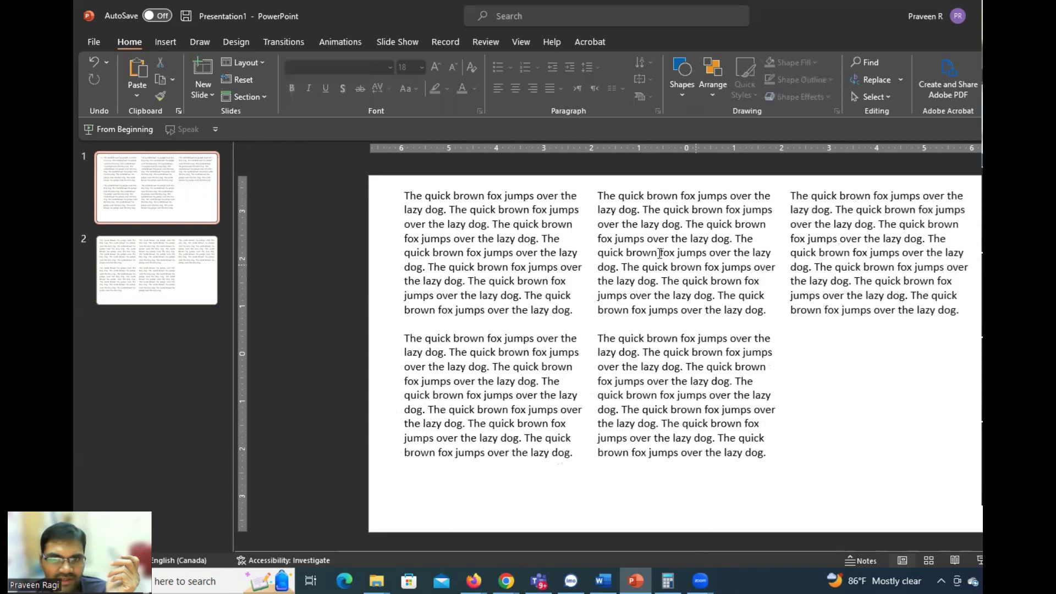
left_click(657, 192)
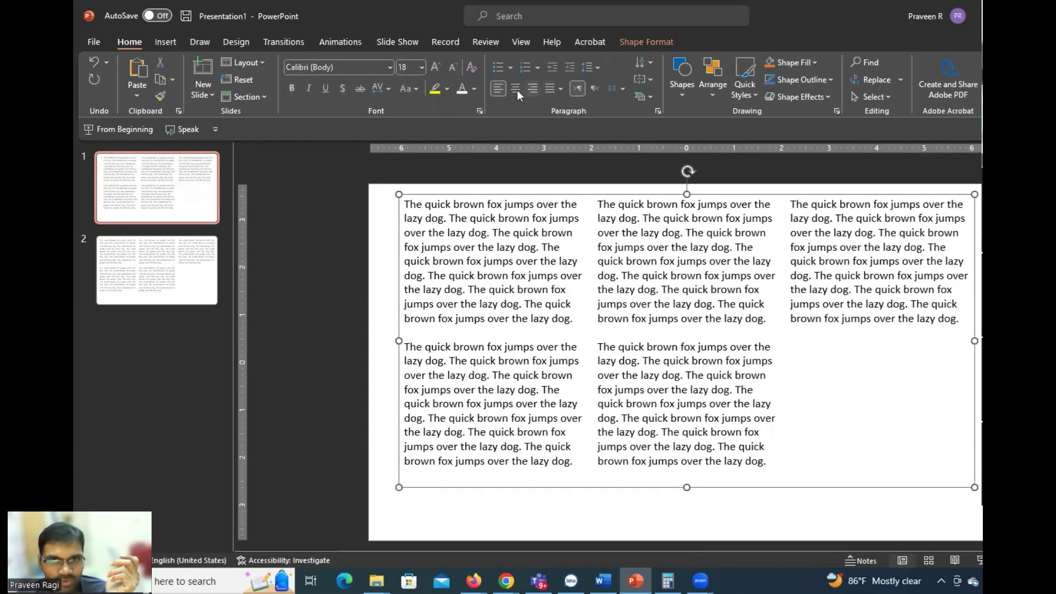
left_click(206, 273)
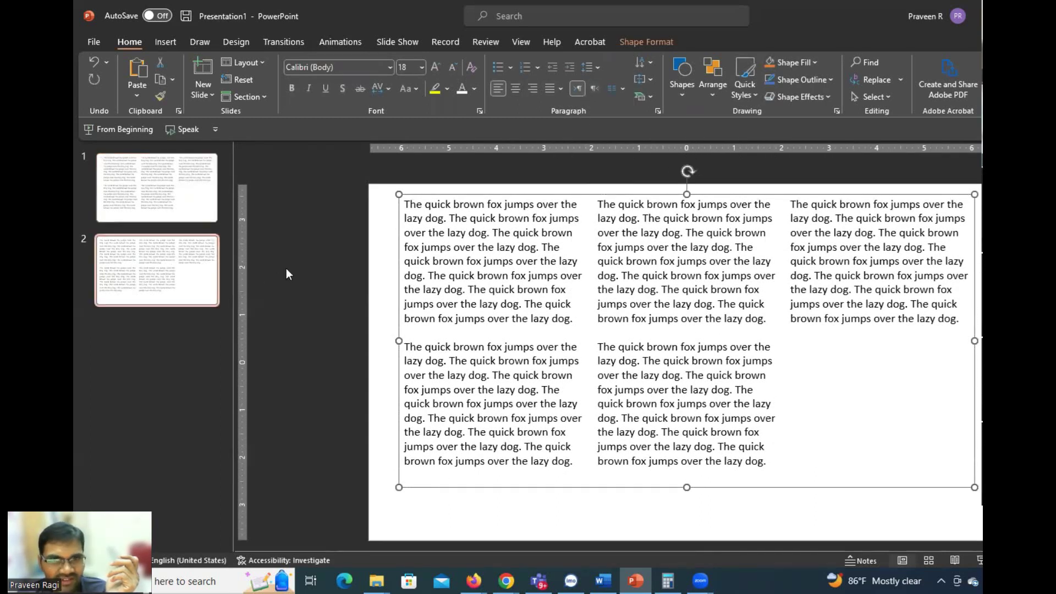